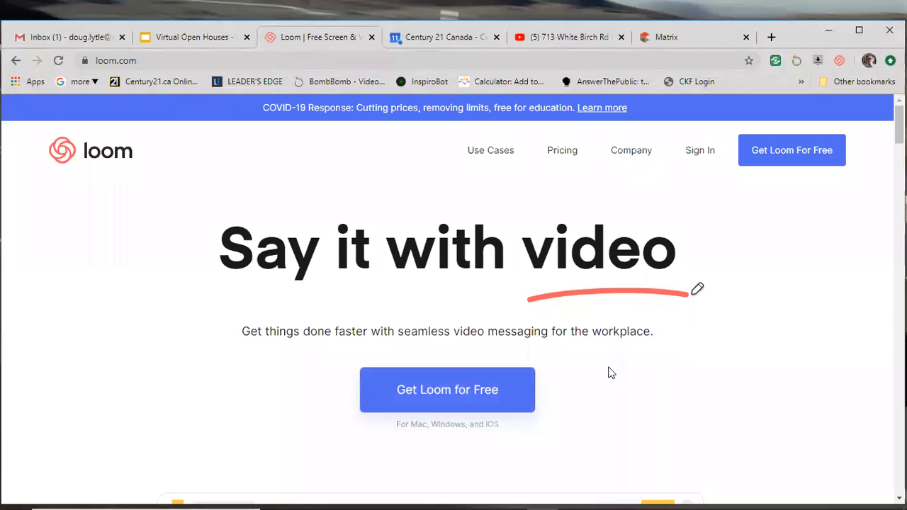
# - Sign up for a free Loom account with Google and pick the Google account to use
pyautogui.click(731, 351)
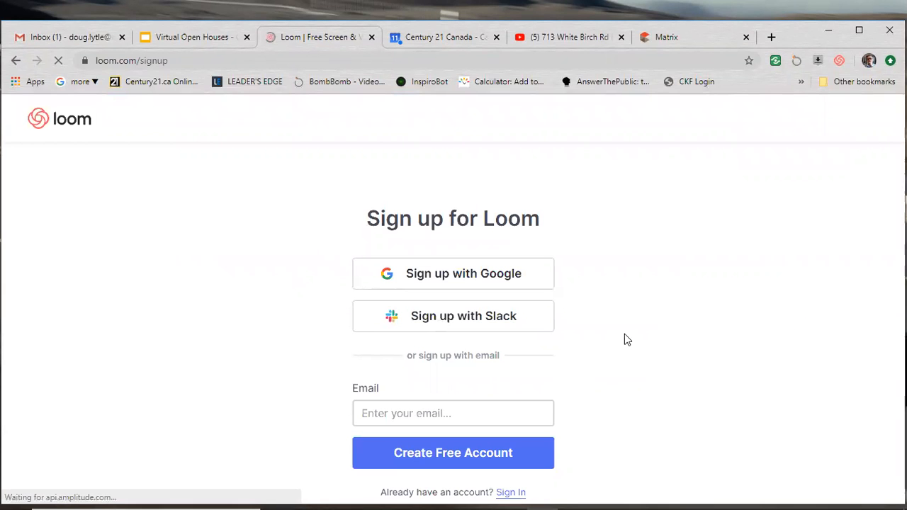
pyautogui.click(446, 276)
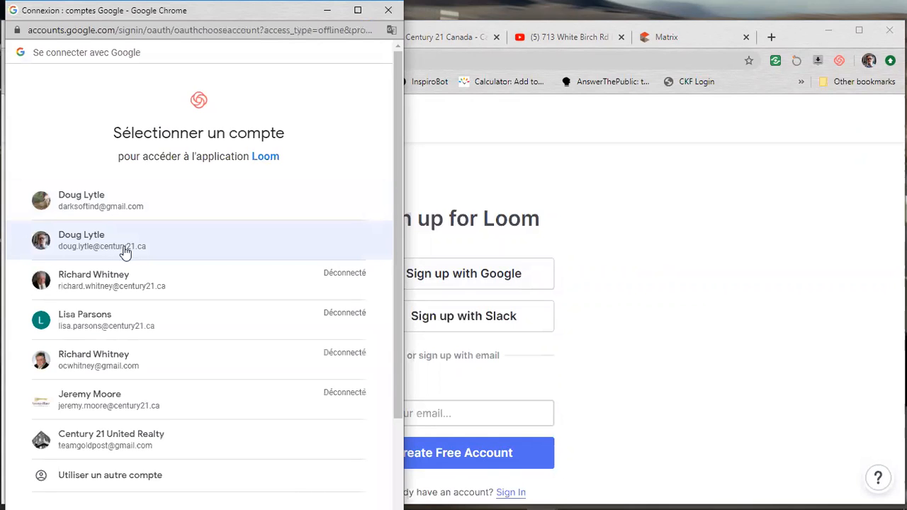
pyautogui.click(96, 201)
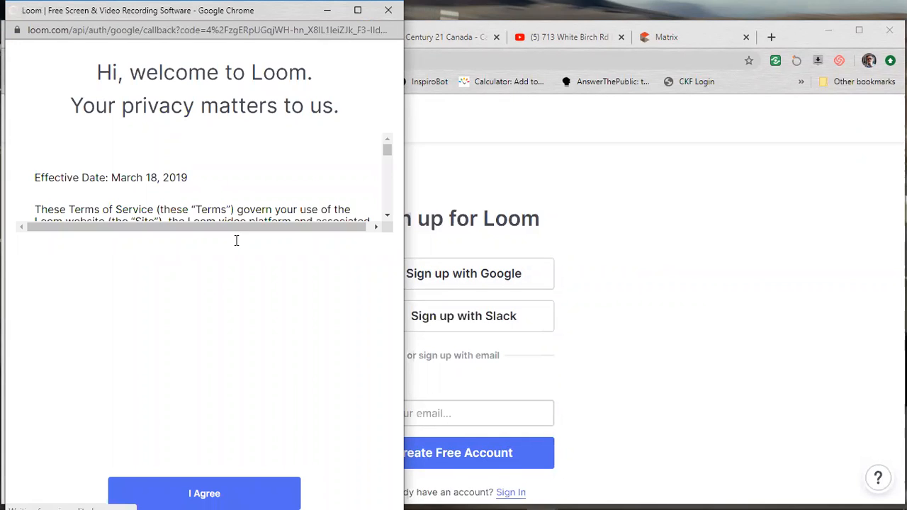
# - Scroll through Loom's Terms of Service and agree to them
pyautogui.scroll(-5, 266, 345)
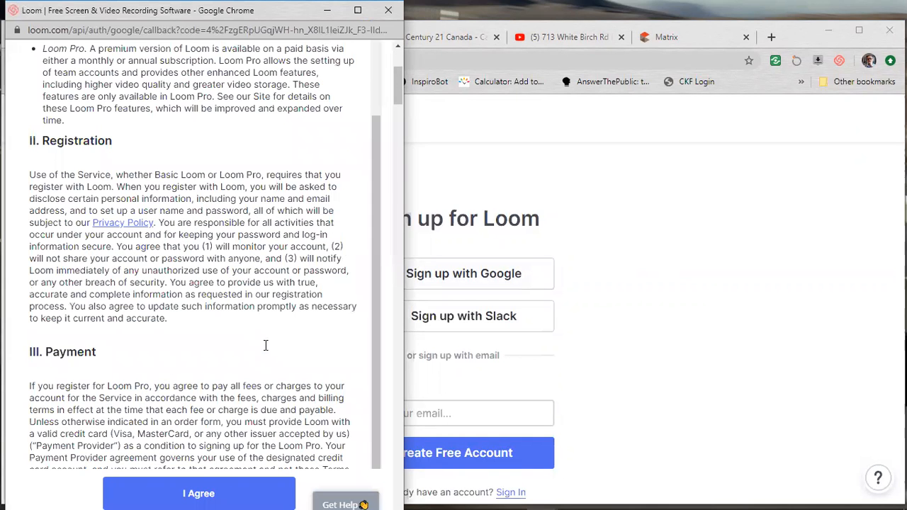
pyautogui.scroll(-10, 394, 184)
pyautogui.scroll(-15, 363, 415)
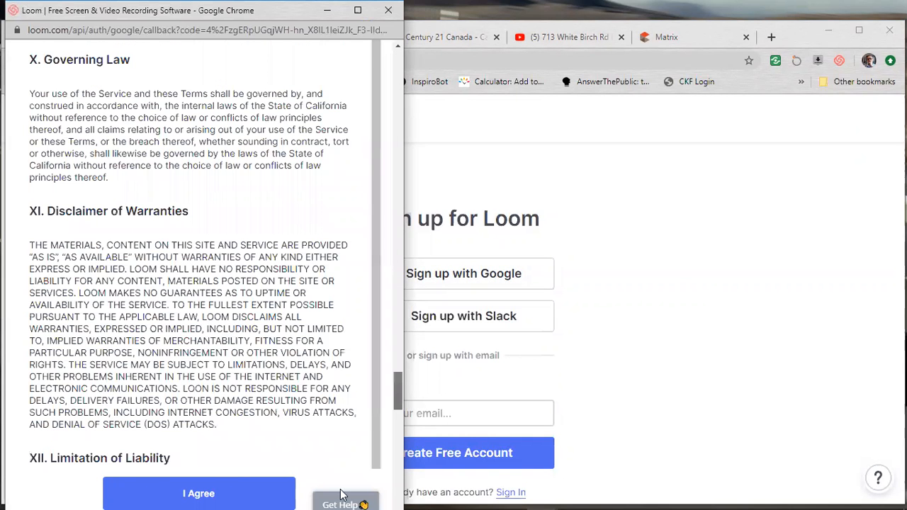
pyautogui.scroll(-10, 227, 492)
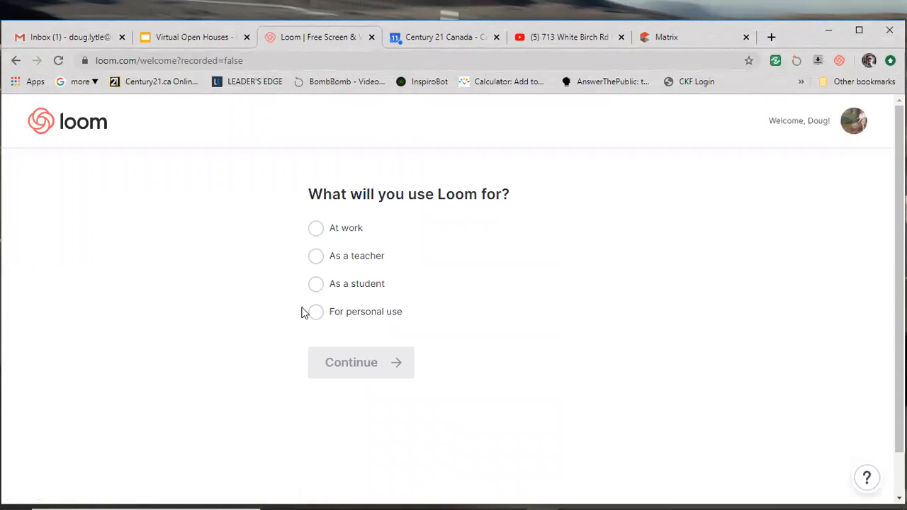
# - Choose 'At work' and share with team, prospects, customers and Other: 'the public'
pyautogui.click(316, 228)
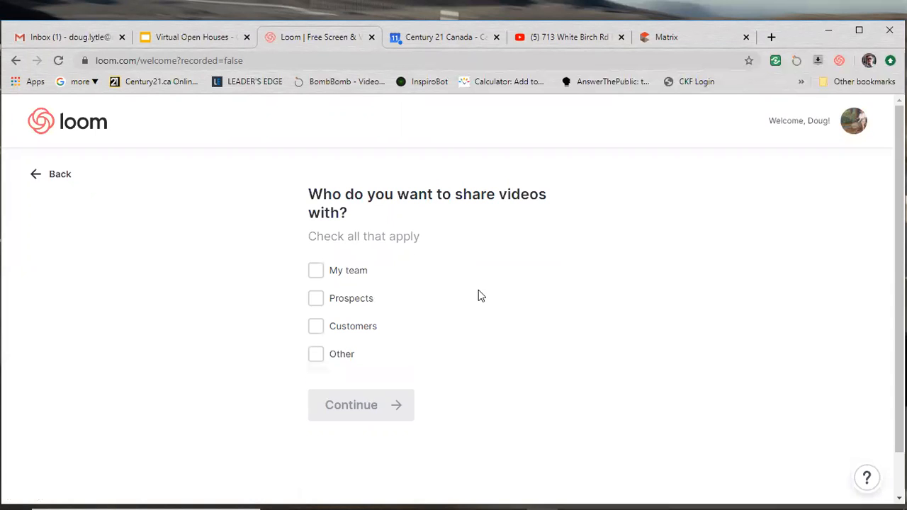
pyautogui.click(316, 273)
pyautogui.click(317, 300)
pyautogui.click(315, 330)
pyautogui.click(319, 361)
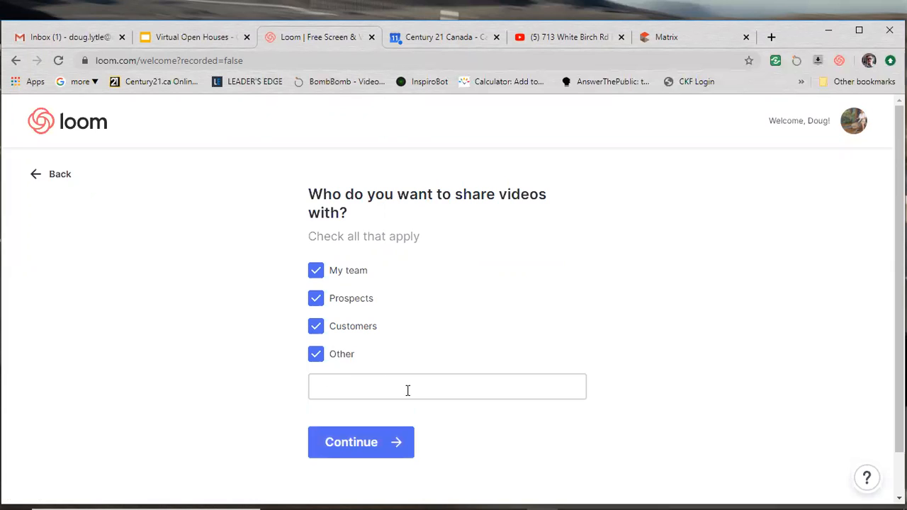
pyautogui.click(369, 381)
pyautogui.write('the public')
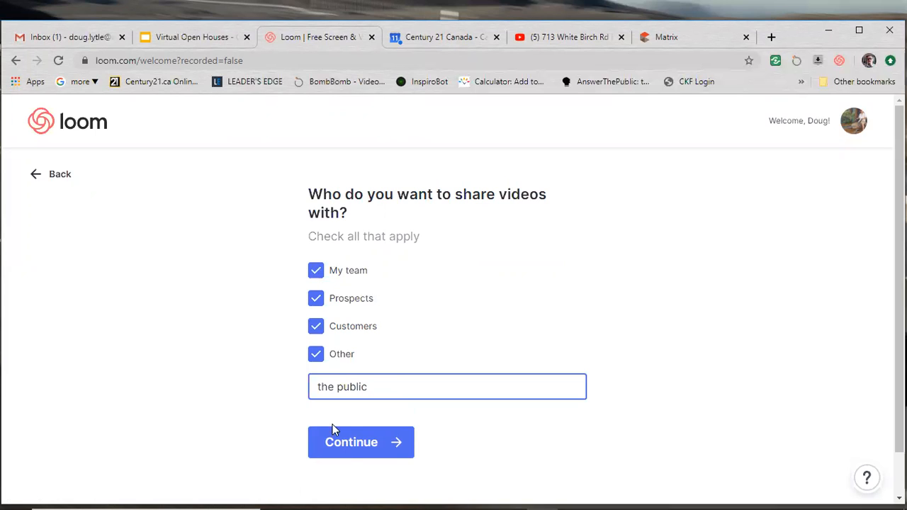
pyautogui.click(348, 441)
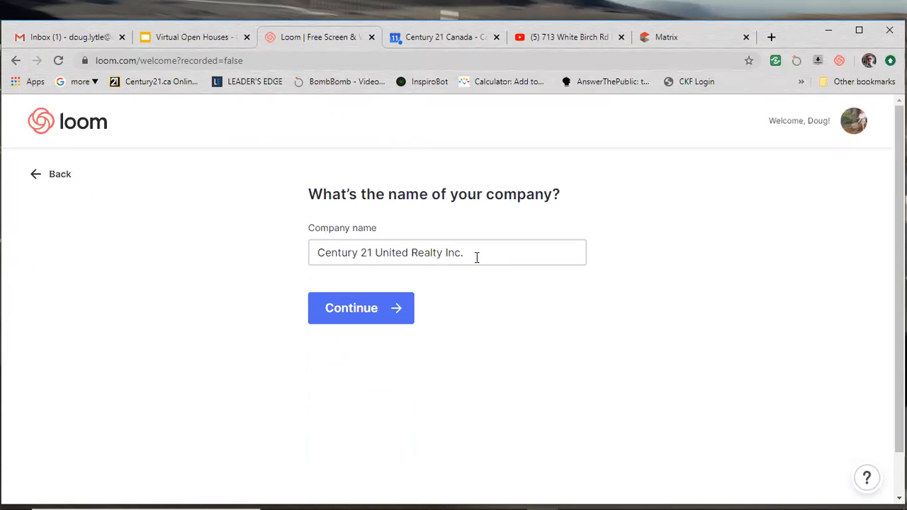
# - Keep the prefilled company name and set the role to Sales
pyautogui.click(380, 319)
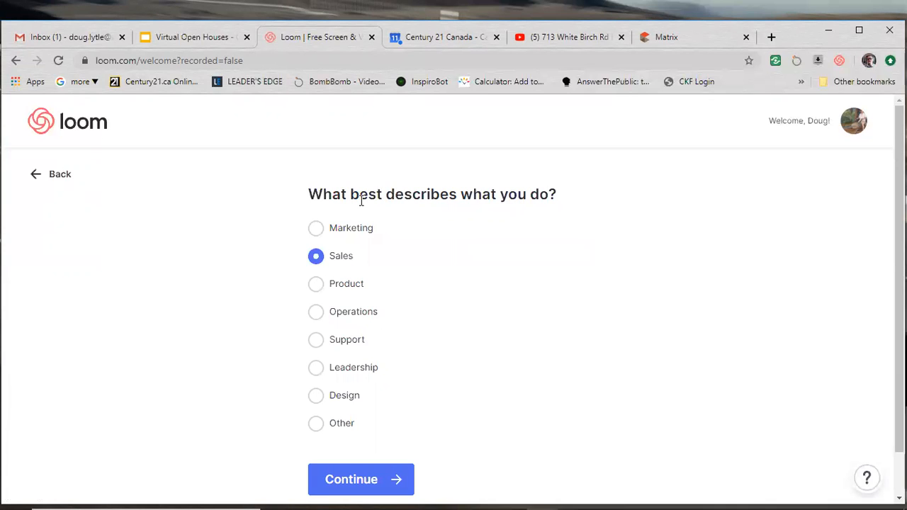
pyautogui.click(314, 234)
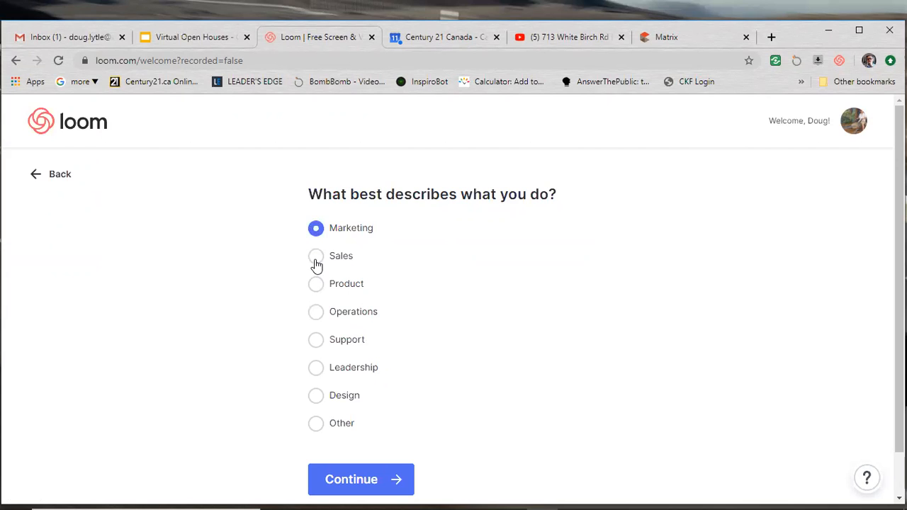
pyautogui.click(317, 260)
pyautogui.click(370, 492)
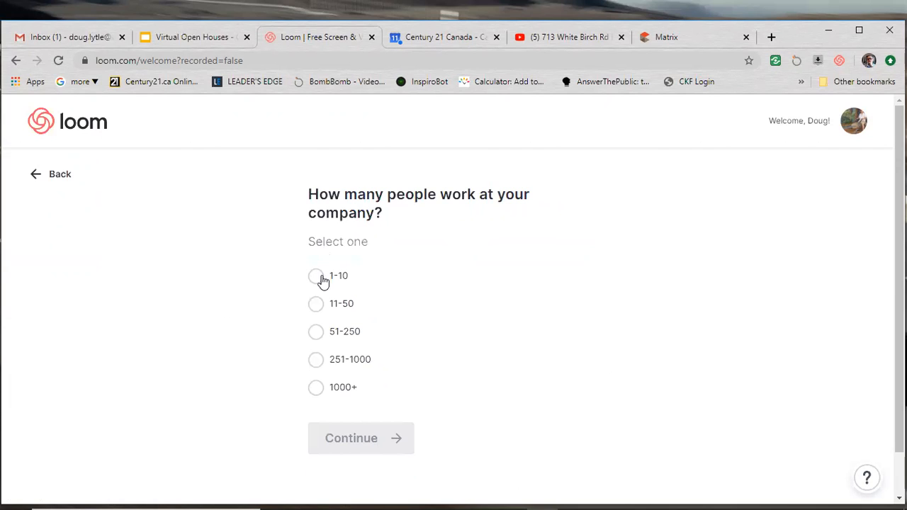
# - Set company size to 51-250, skip the recorder install page, and decline watch notifications
pyautogui.click(317, 332)
pyautogui.click(353, 439)
pyautogui.scroll(-1, 686, 317)
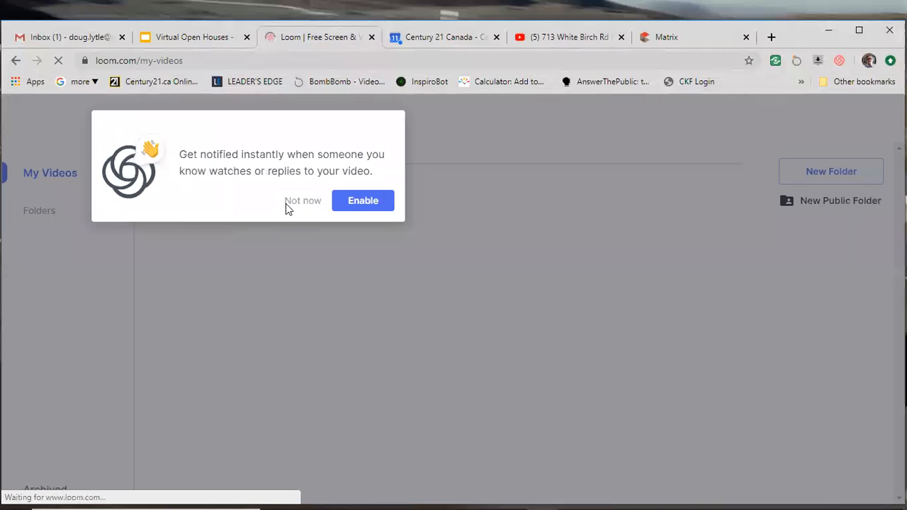
pyautogui.click(287, 202)
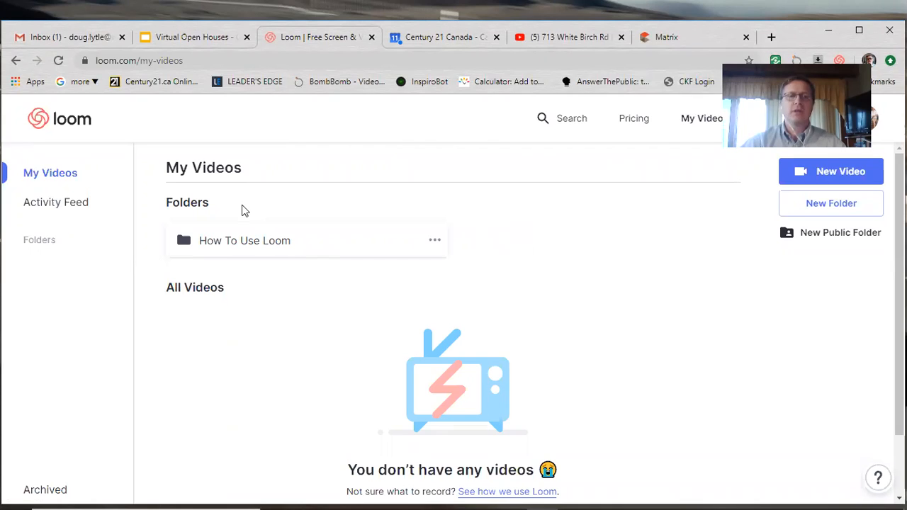
# - Close Loom, dismiss the calendar alert, and return to the Virtual Open Houses slides
pyautogui.click(372, 37)
pyautogui.click(571, 177)
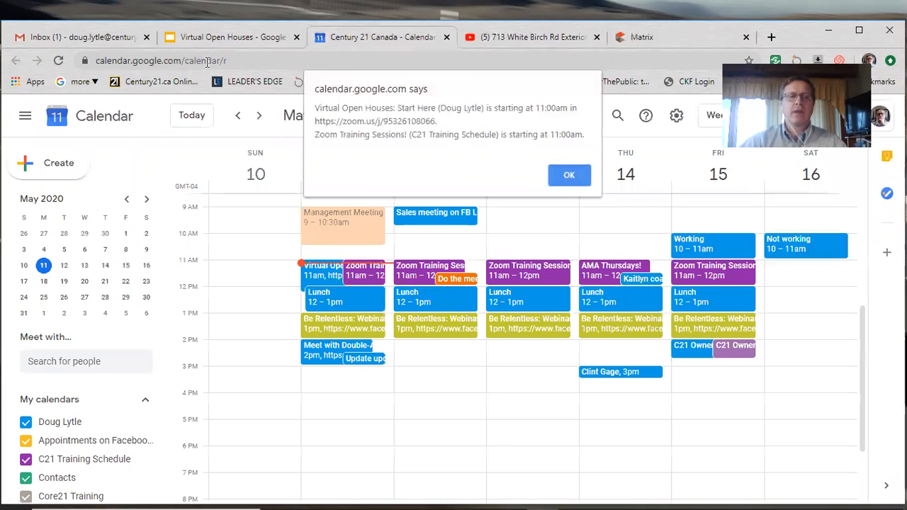
pyautogui.click(192, 39)
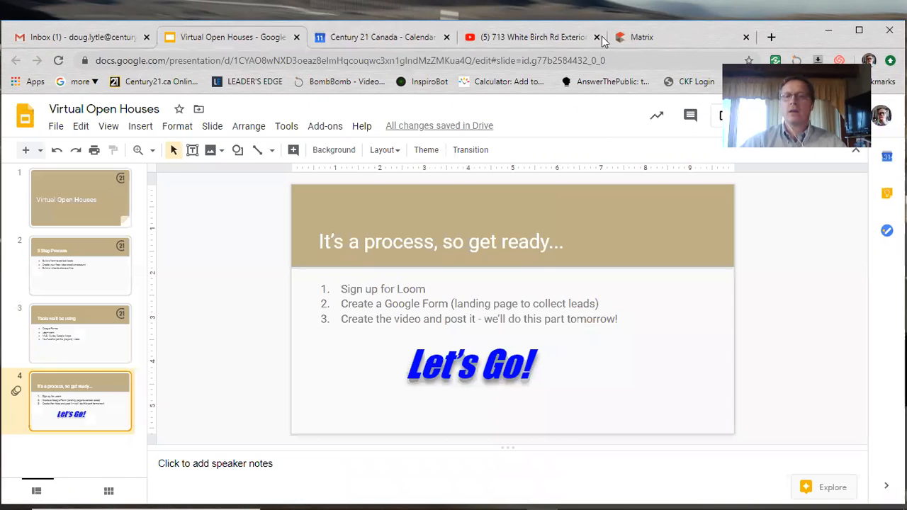
pyautogui.click(81, 37)
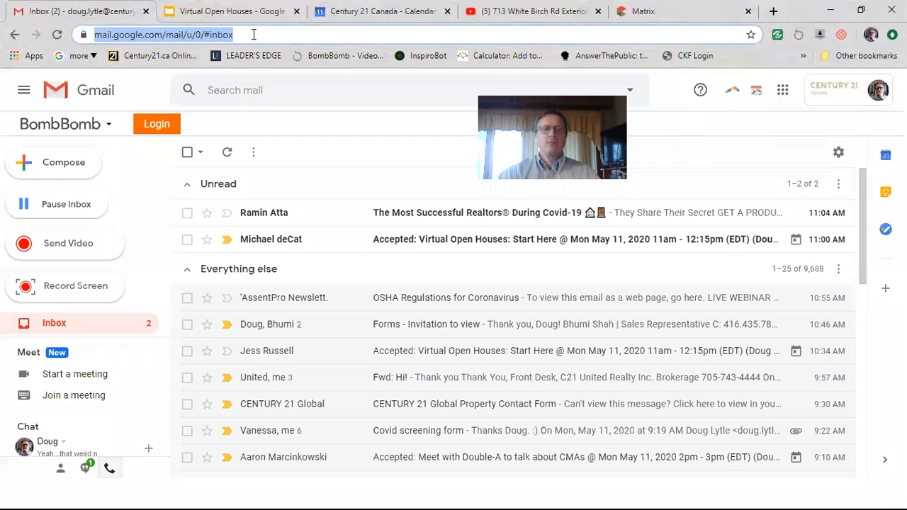
pyautogui.hotkey('ctrl', 'Tab')
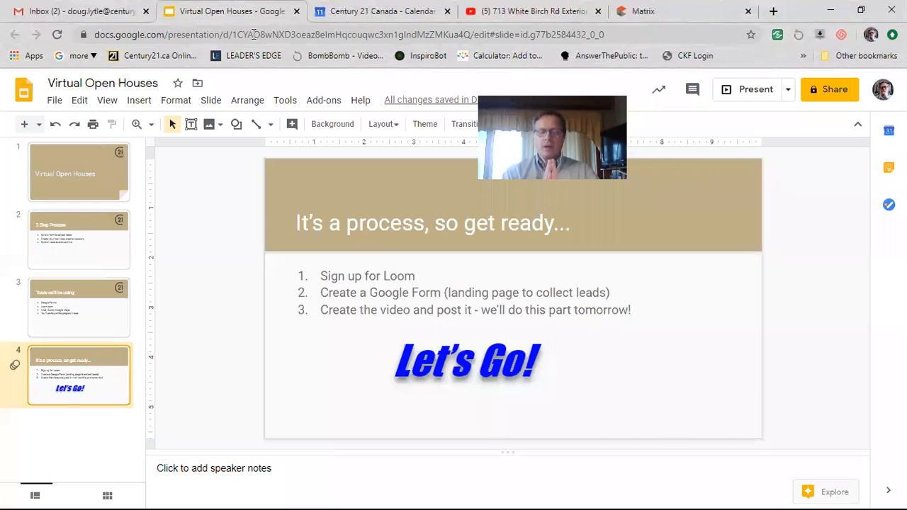
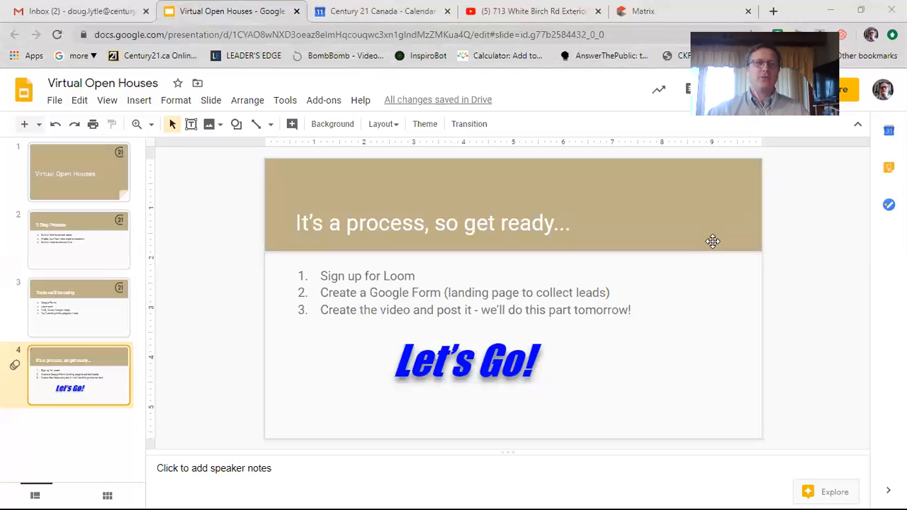
# - Leave the 'Virtual Open Houses' slides for the Gmail Inbox tab
pyautogui.click(106, 12)
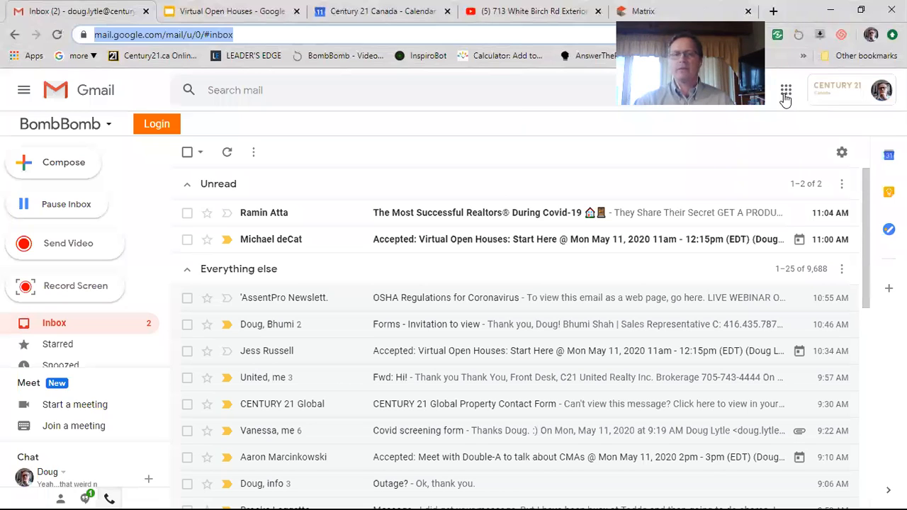
# - Launch Google Forms in a new tab from the Google apps grid
pyautogui.click(784, 95)
pyautogui.scroll(-1, 818, 284)
pyautogui.scroll(-4, 817, 283)
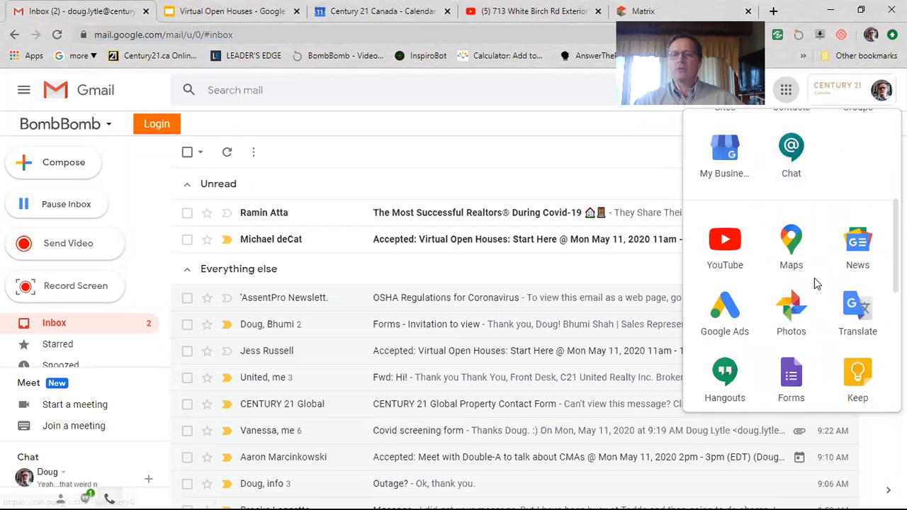
pyautogui.moveTo(773, 320); pyautogui.dragTo(791, 310)
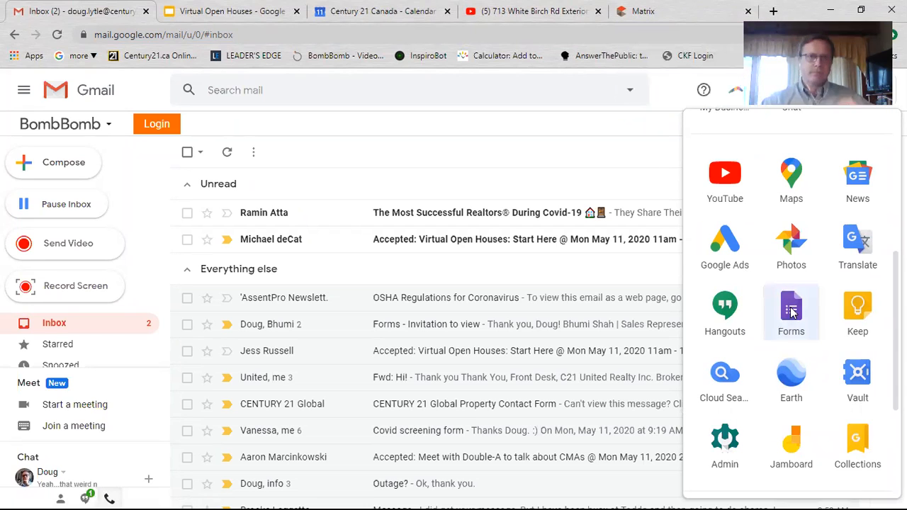
pyautogui.click(791, 312)
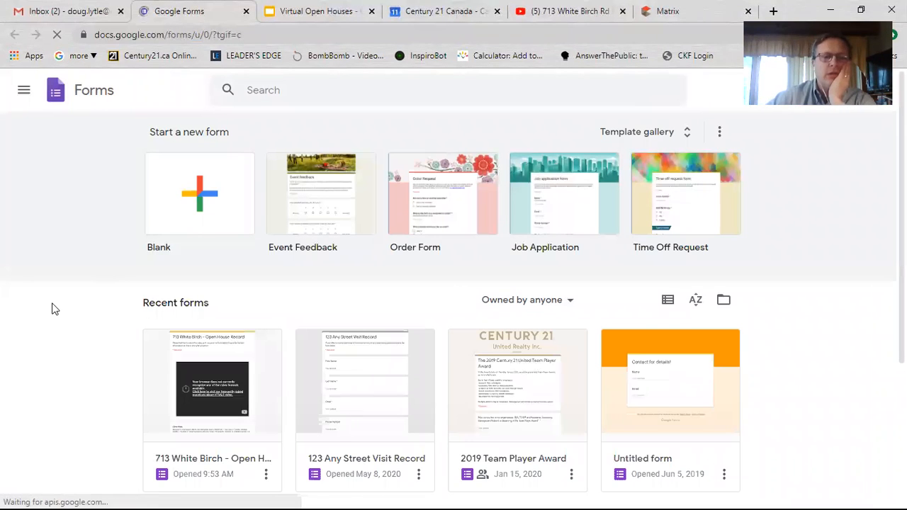
pyautogui.scroll(-1, 56, 321)
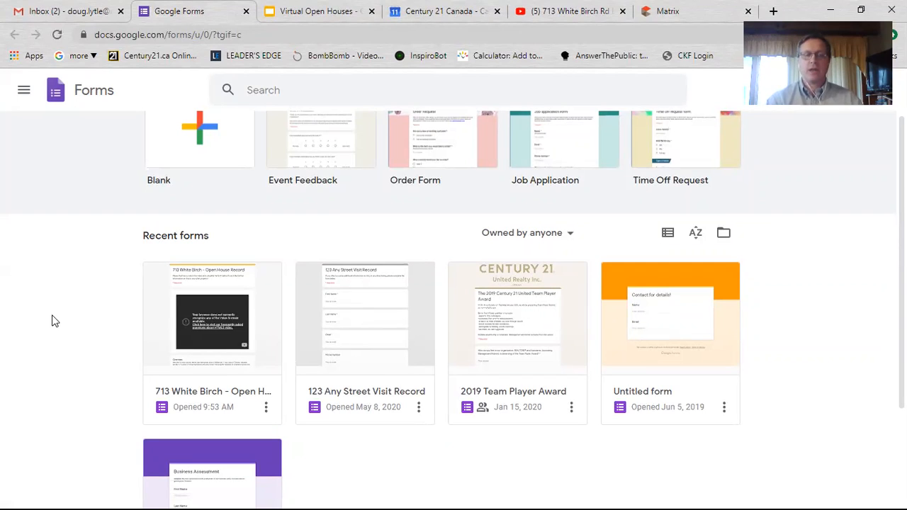
pyautogui.click(212, 328)
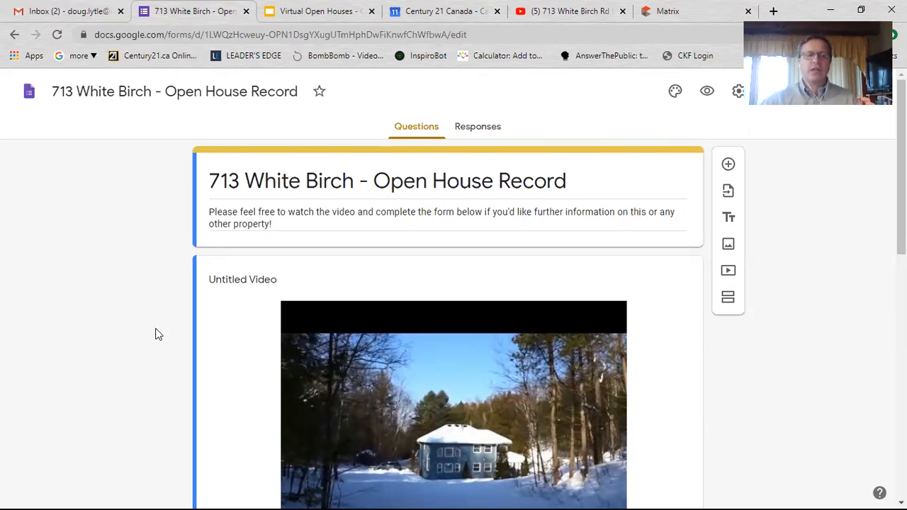
# - Review the form's video, Overview and Full Name question, then open the respondent preview
pyautogui.scroll(-6, 262, 201)
pyautogui.scroll(-2, 205, 316)
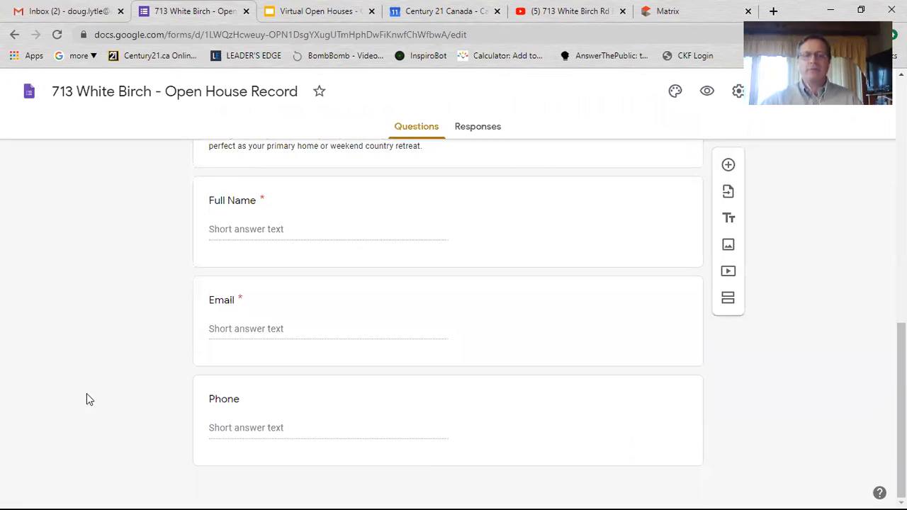
pyautogui.scroll(10, 385, 239)
pyautogui.scroll(-3, 384, 269)
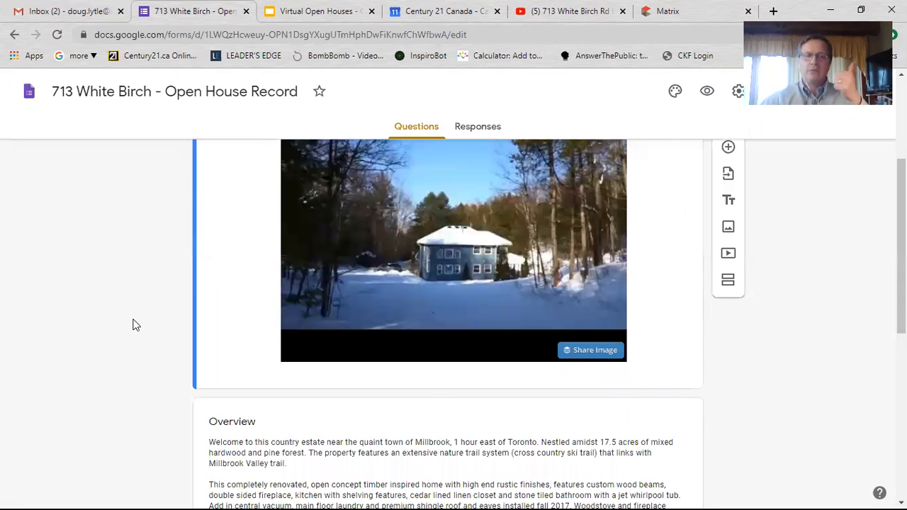
pyautogui.scroll(2, 137, 325)
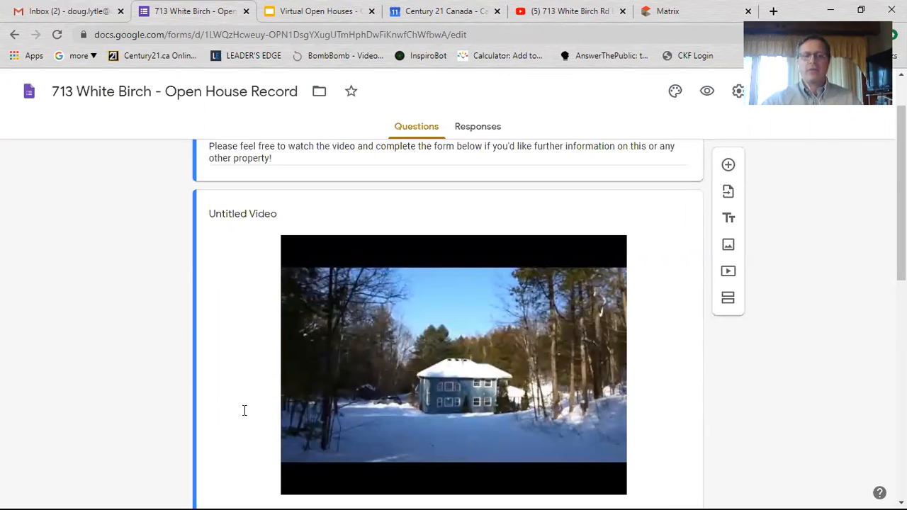
pyautogui.scroll(-3, 243, 411)
pyautogui.scroll(-2, 301, 274)
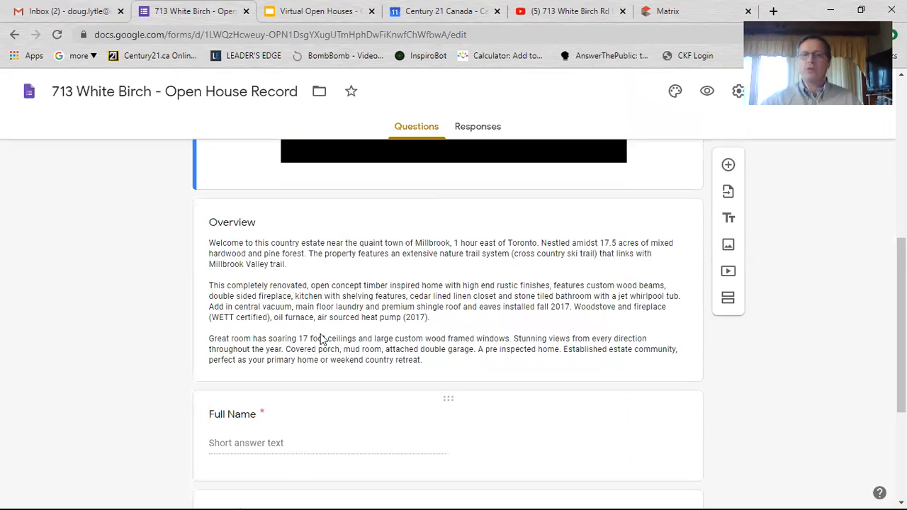
pyautogui.scroll(3, 324, 345)
pyautogui.scroll(3, 706, 98)
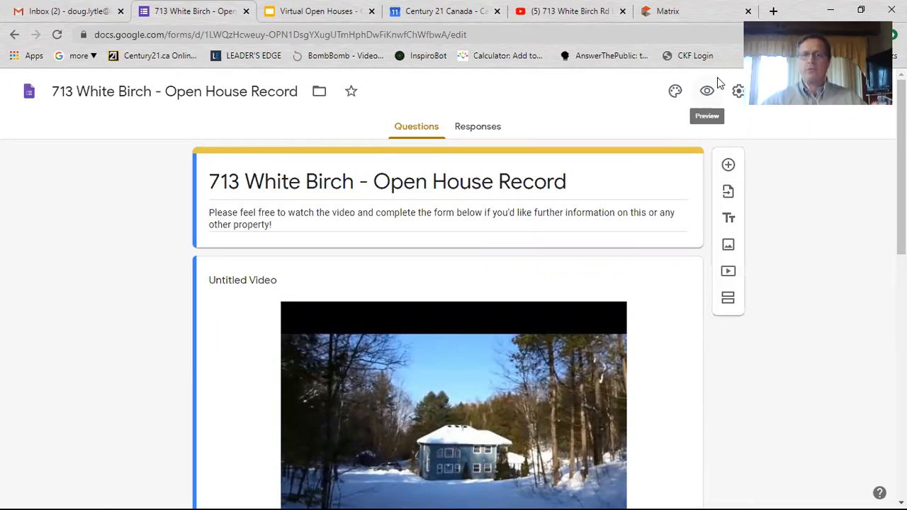
pyautogui.click(716, 81)
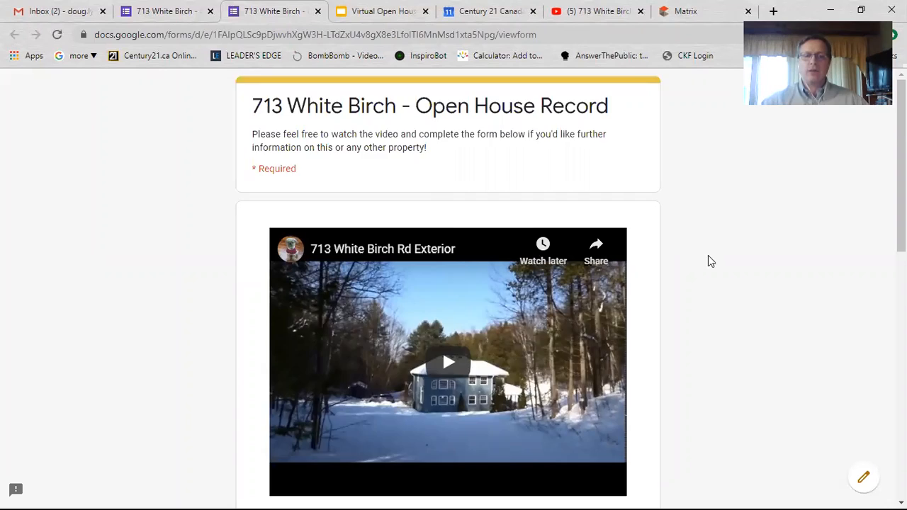
# - Play part of the embedded house video in the preview, then pause it
pyautogui.scroll(-2, 709, 255)
pyautogui.click(448, 230)
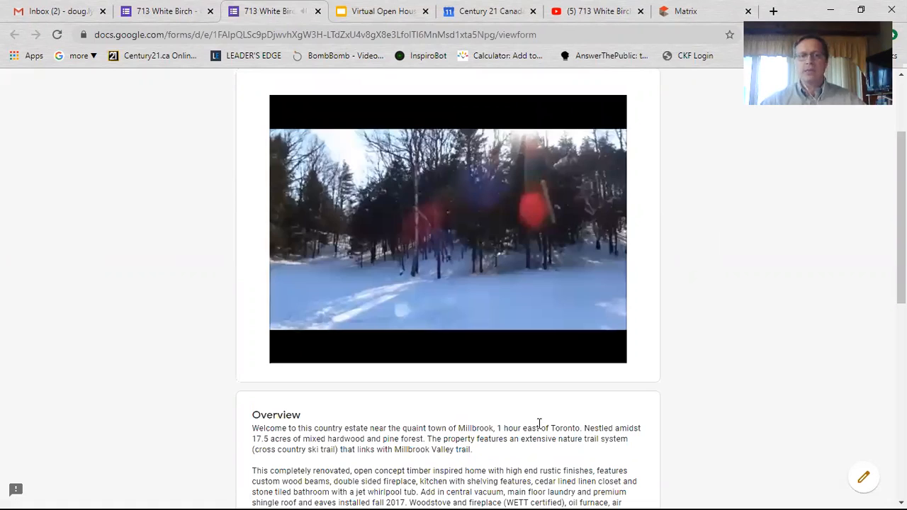
pyautogui.click(292, 351)
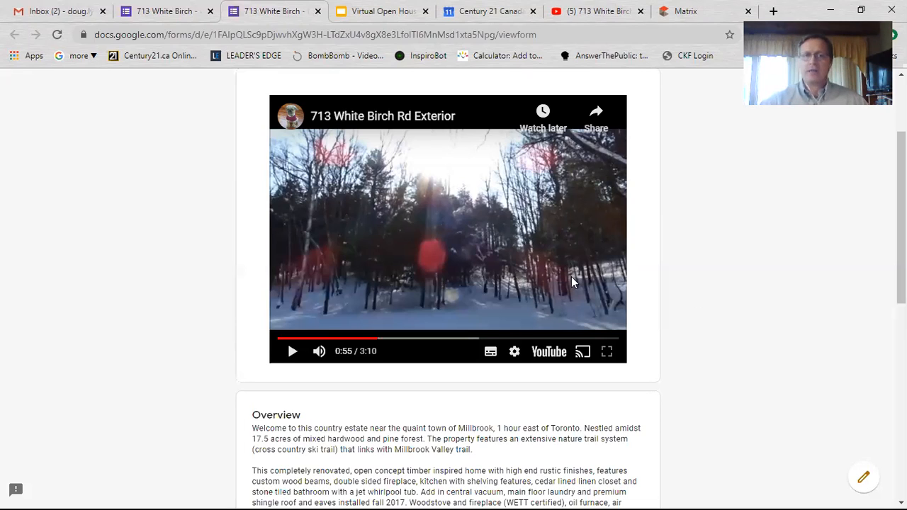
# - Compare the Overview text with the MLS listing's public remarks in the Matrix tab
pyautogui.scroll(-2, 690, 314)
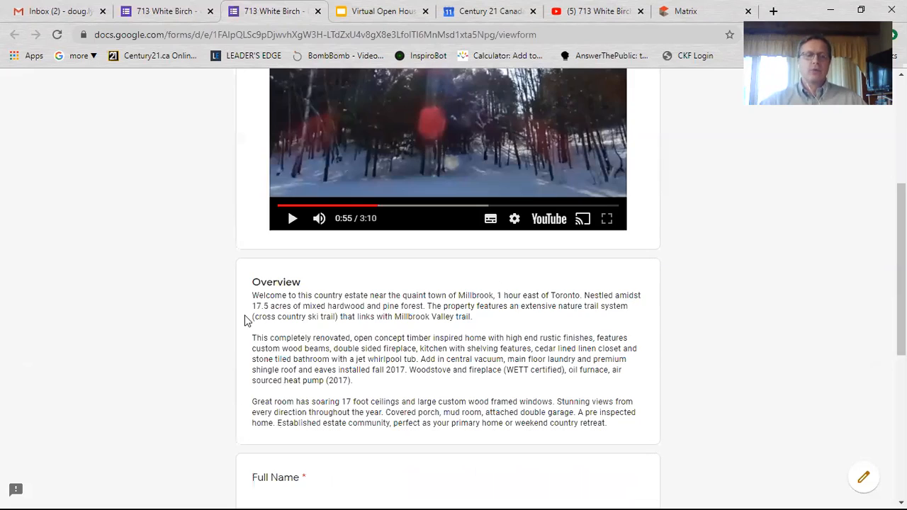
pyautogui.moveTo(267, 296); pyautogui.dragTo(515, 422)
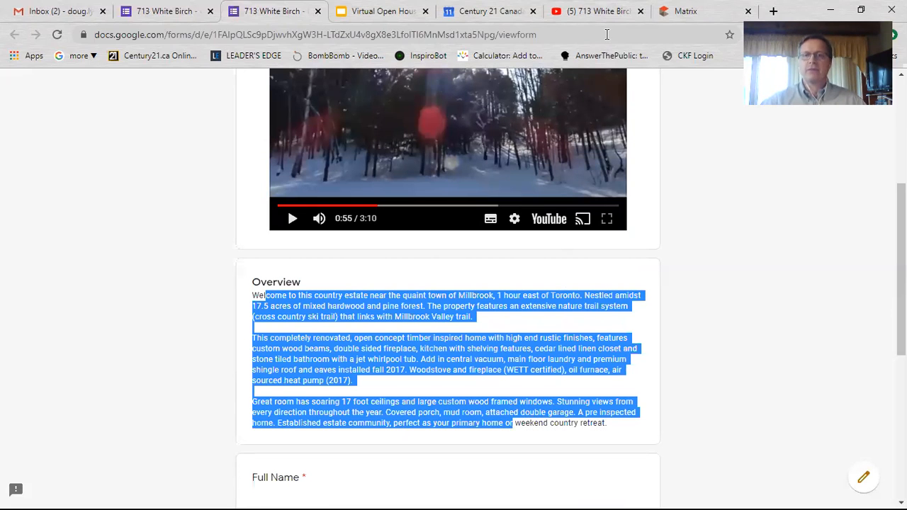
pyautogui.click(686, 11)
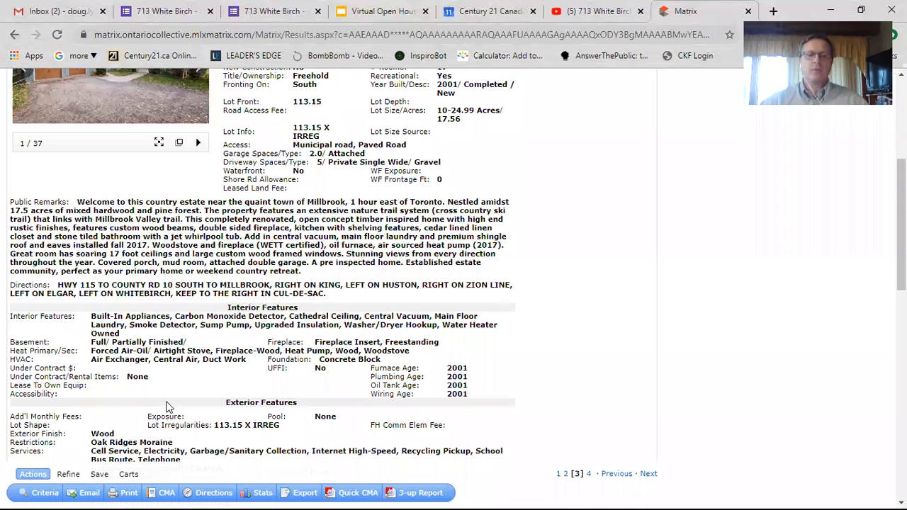
pyautogui.hotkey('ctrl', '2')
pyautogui.scroll(-4, 688, 395)
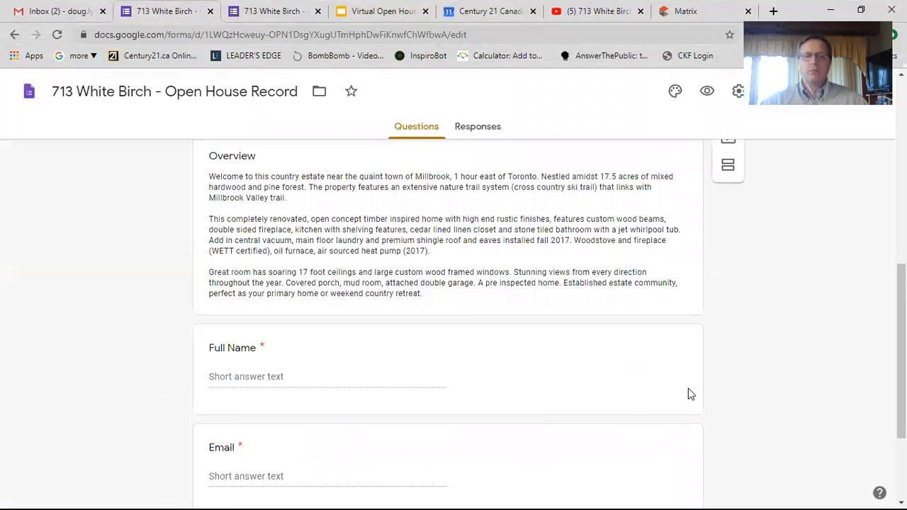
pyautogui.hotkey('ctrl', '3')
# - Submit a test response with name, email and phone filled from saved autofill details
pyautogui.click(535, 346)
pyautogui.scroll(-3, 292, 303)
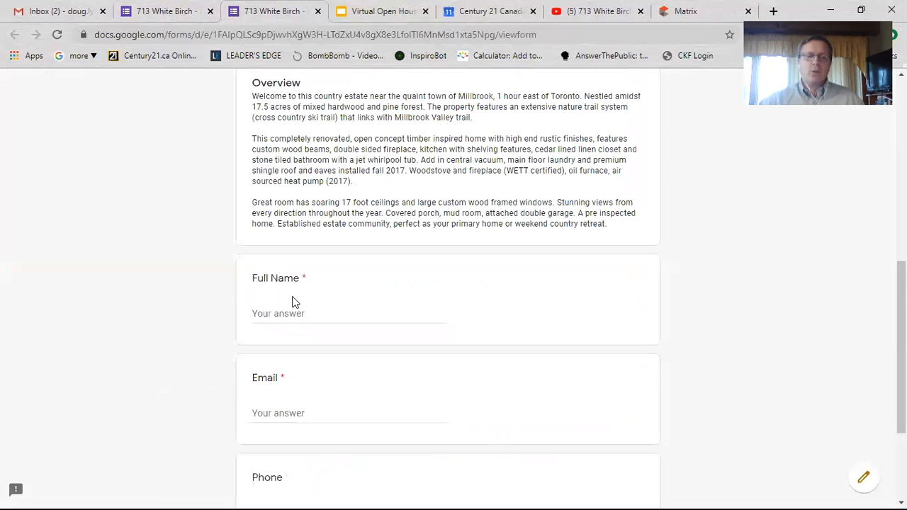
pyautogui.click(333, 314)
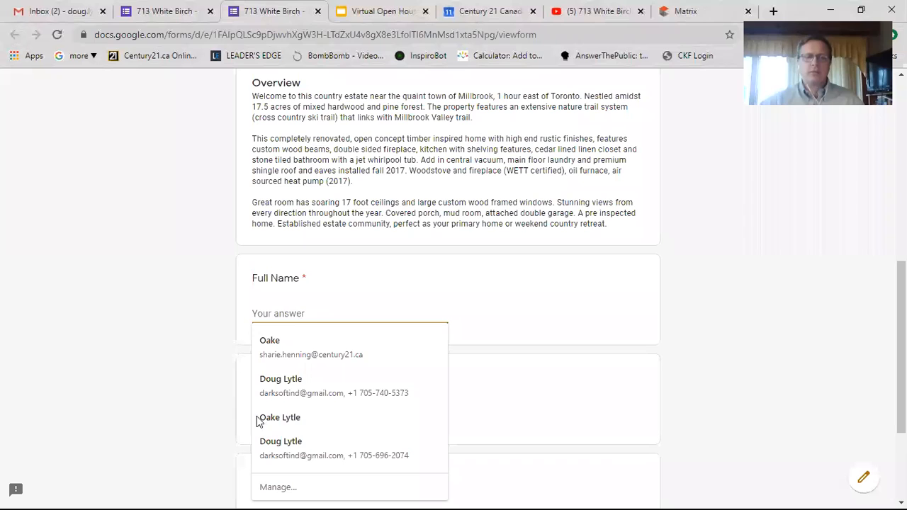
pyautogui.click(298, 449)
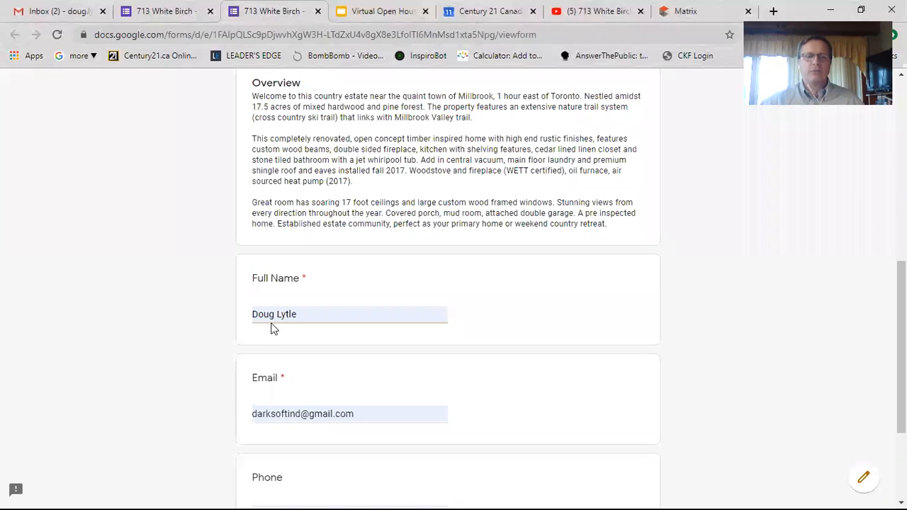
pyautogui.scroll(-3, 276, 411)
pyautogui.click(277, 408)
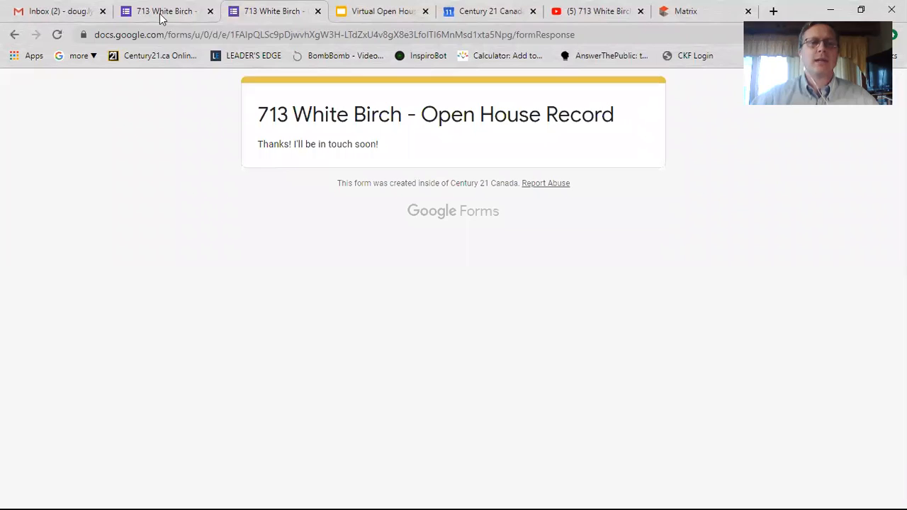
# - Close the response tab, check the editor's one response, and go to the Forms home page
pyautogui.hotkey('ctrl', 'w')
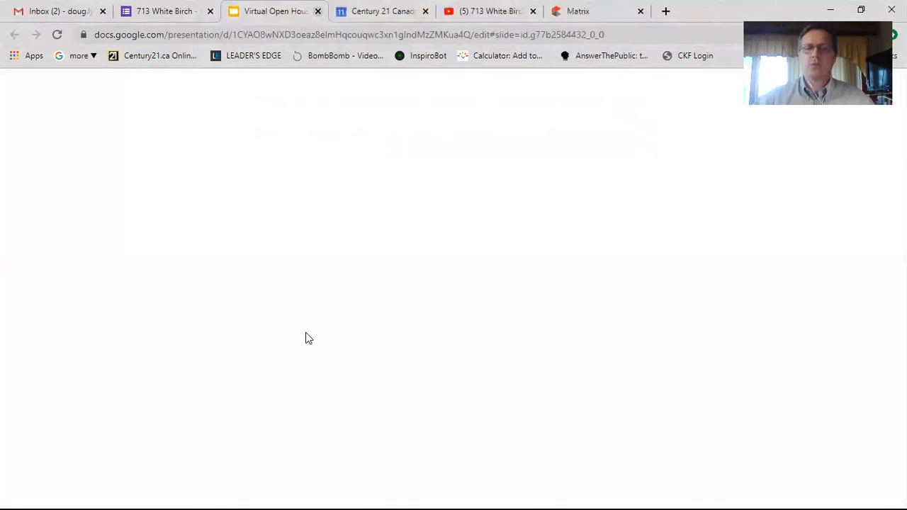
pyautogui.hotkey('ctrl', 'shift', 'Tab')
pyautogui.scroll(7, 300, 355)
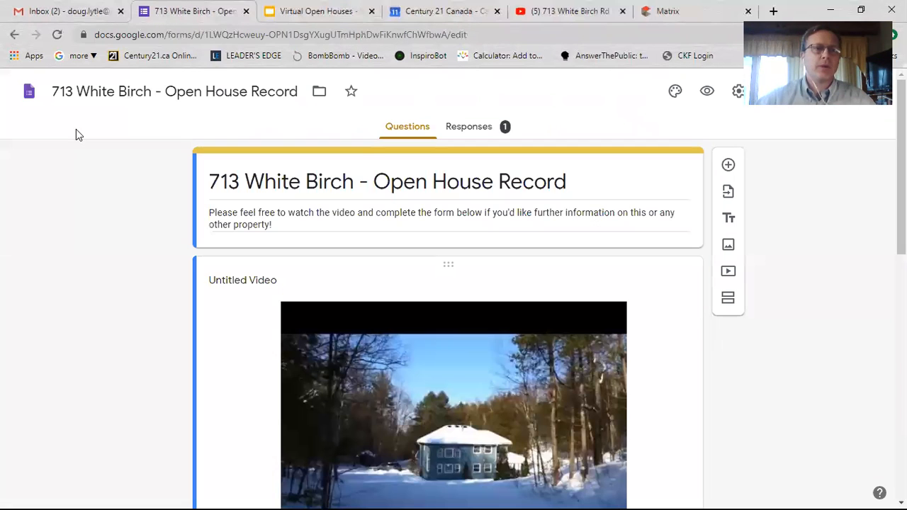
pyautogui.click(28, 95)
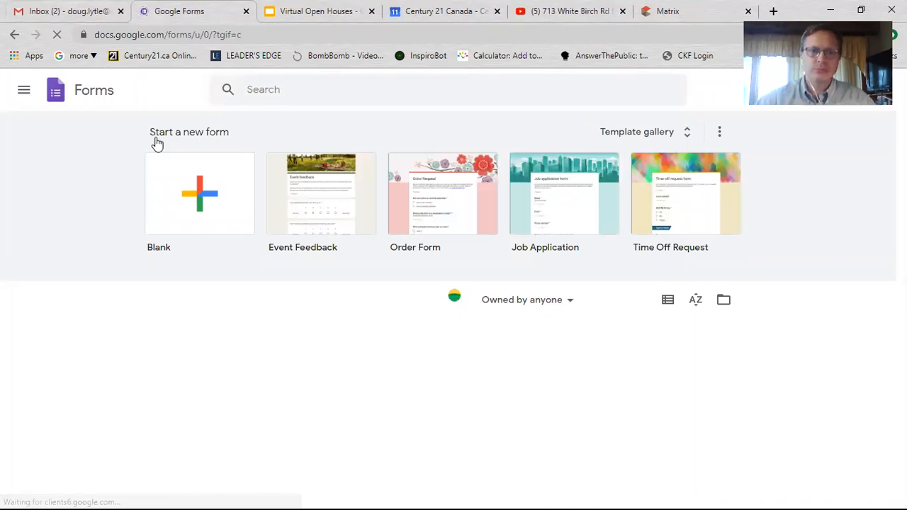
pyautogui.hotkey('ctrl', 'shift', 'Tab')
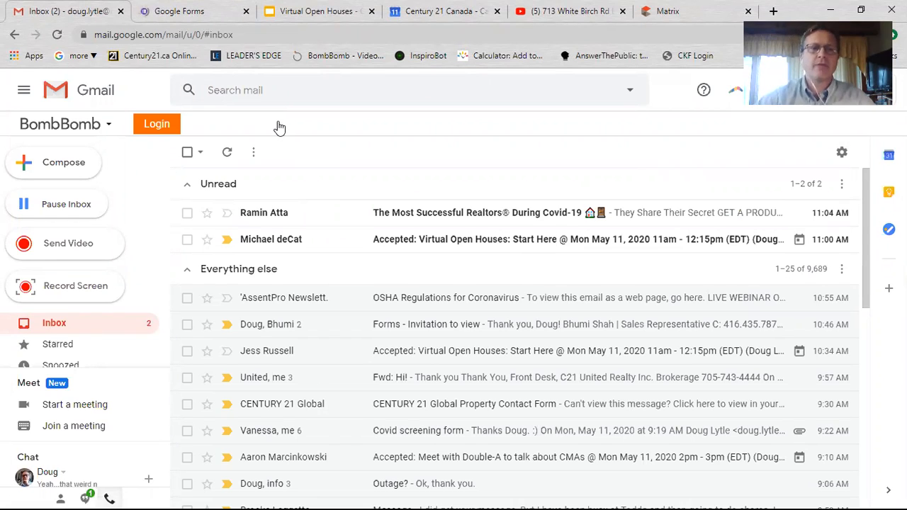
pyautogui.hotkey('ctrl', 'Tab')
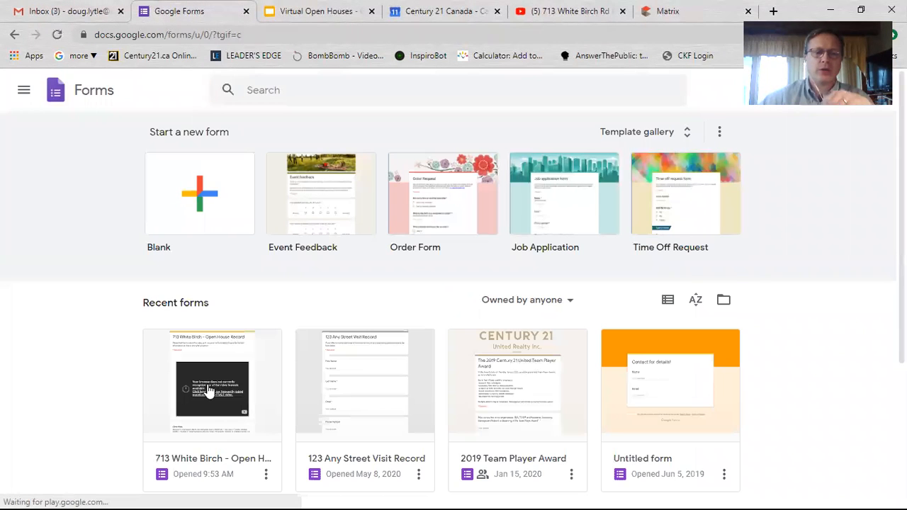
pyautogui.click(207, 390)
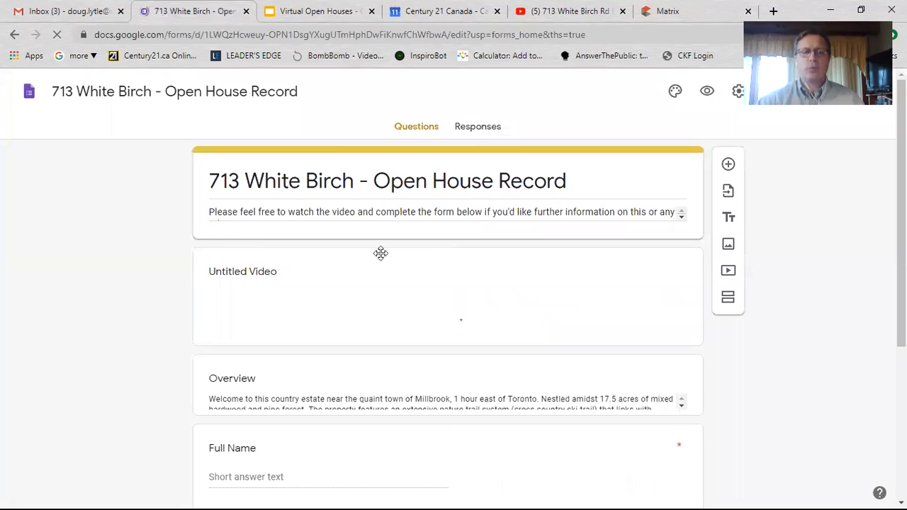
pyautogui.scroll(-3, 472, 135)
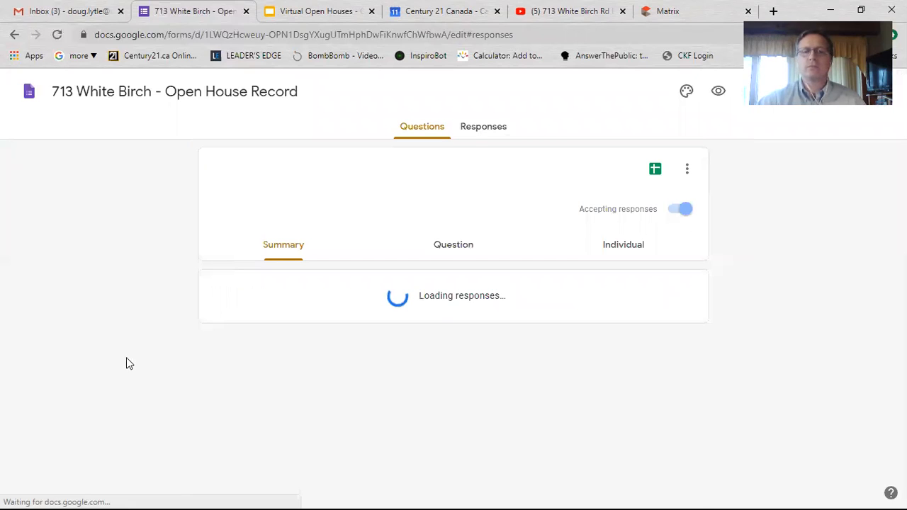
pyautogui.scroll(-3, 227, 284)
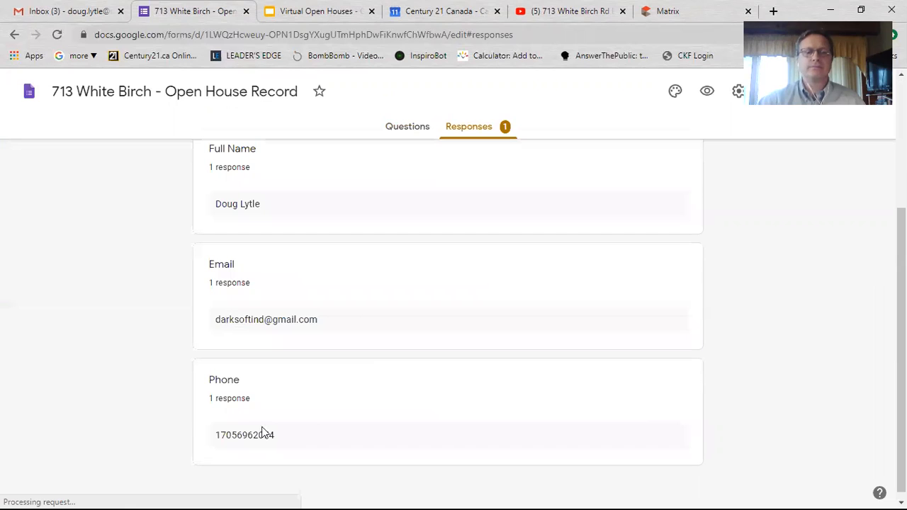
pyautogui.scroll(2, 167, 433)
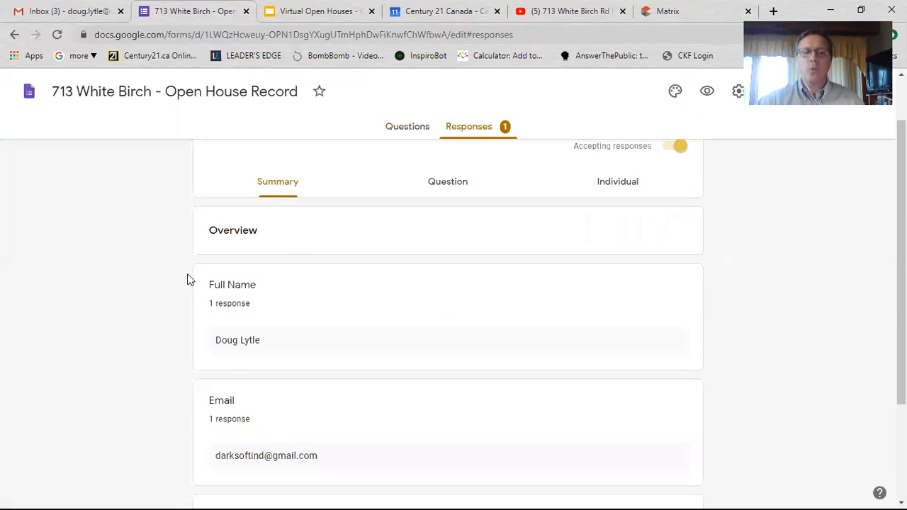
pyautogui.scroll(1, 170, 286)
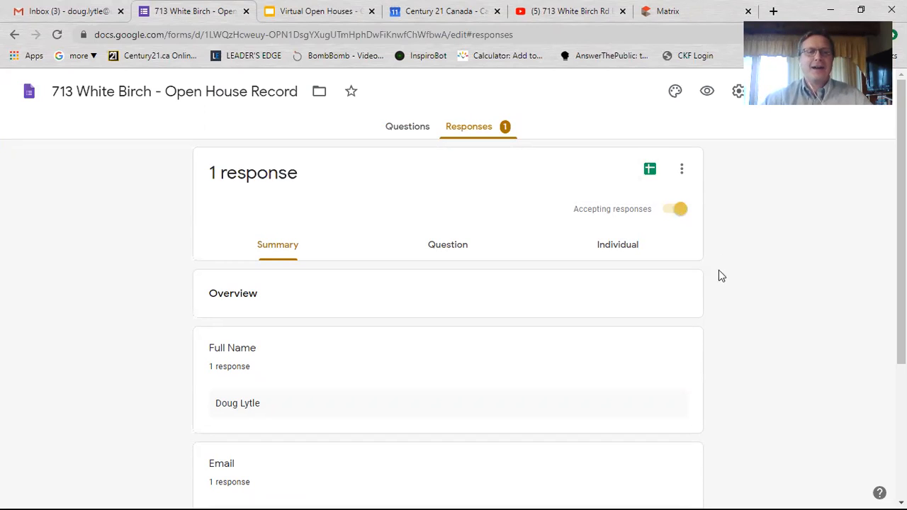
pyautogui.click(31, 92)
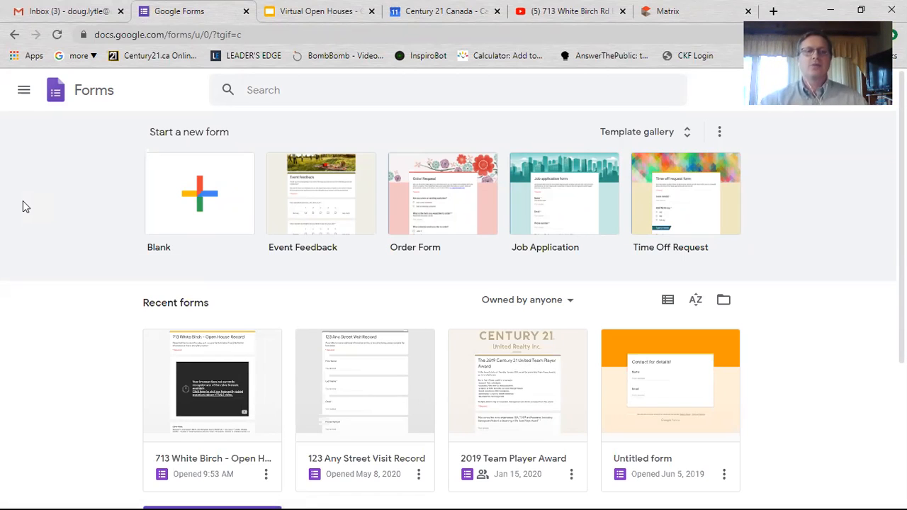
pyautogui.click(75, 11)
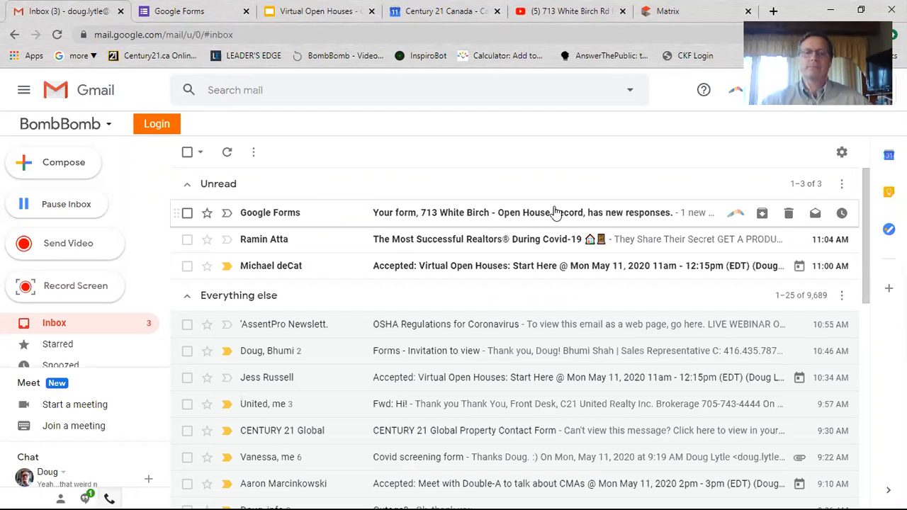
pyautogui.click(170, 8)
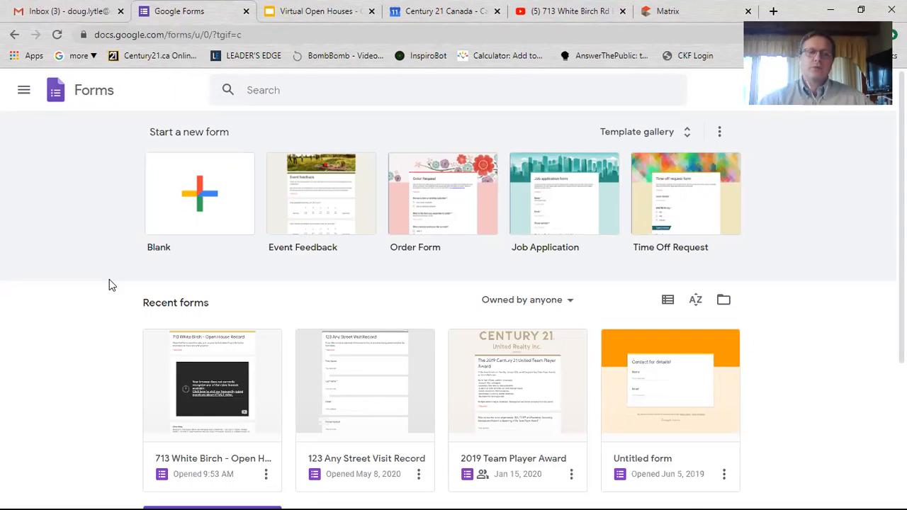
# - Create a blank form titled '123 Main Street Open House Record'
pyautogui.click(198, 201)
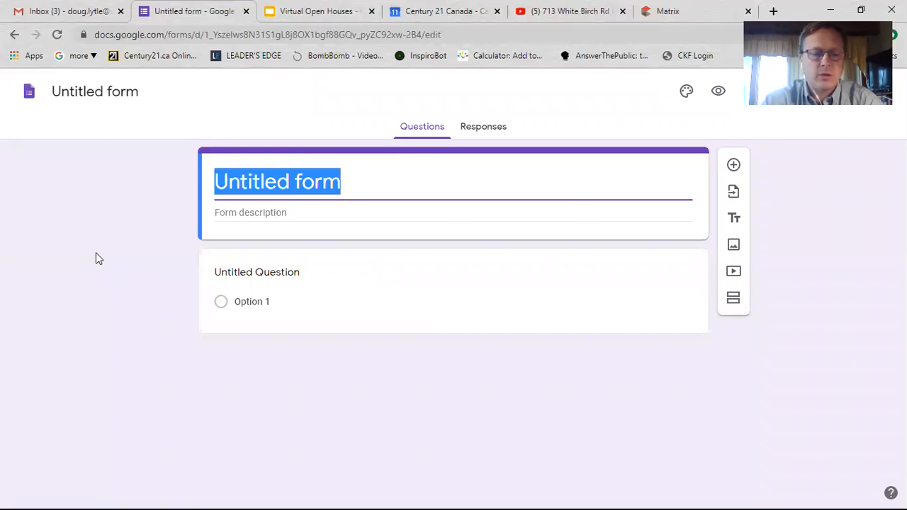
pyautogui.write('123 Ma')
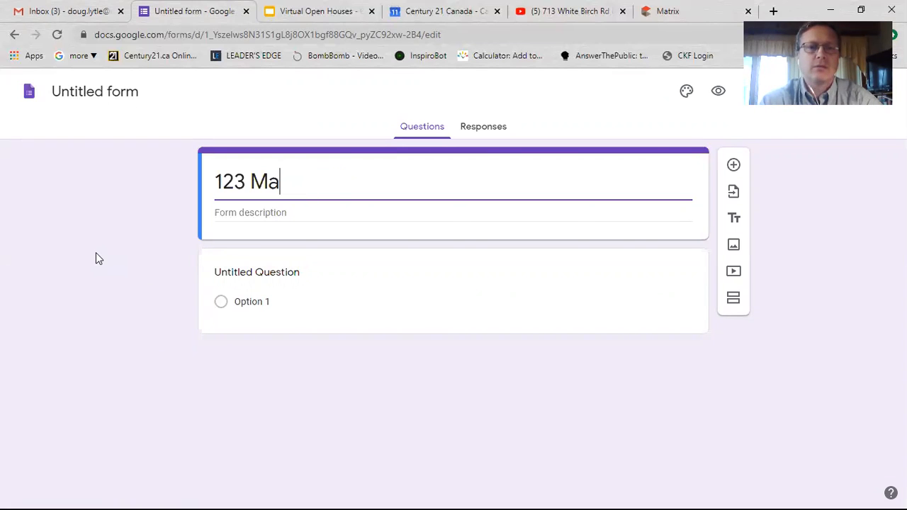
pyautogui.write('in Street ')
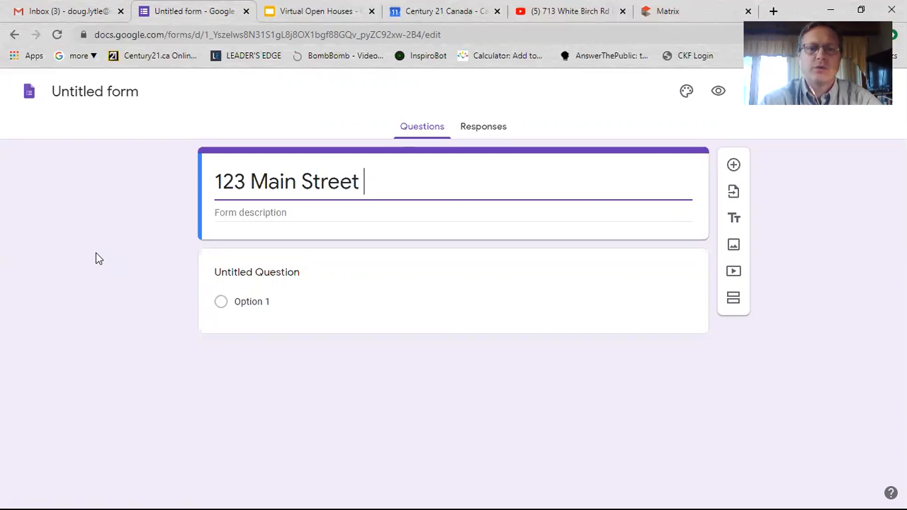
pyautogui.write('Open House Record')
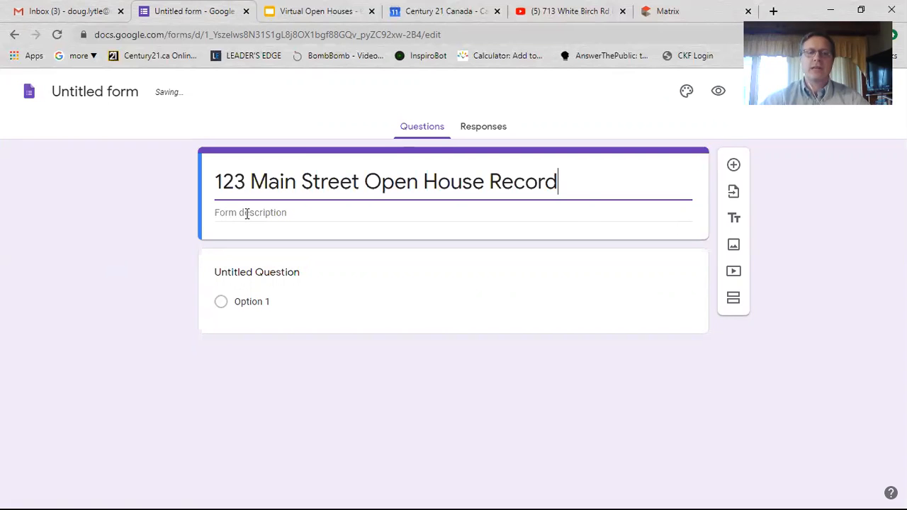
# - Add the description 'Thanks for visiting, please complete the form for more information on this or any other property!'
pyautogui.click(247, 214)
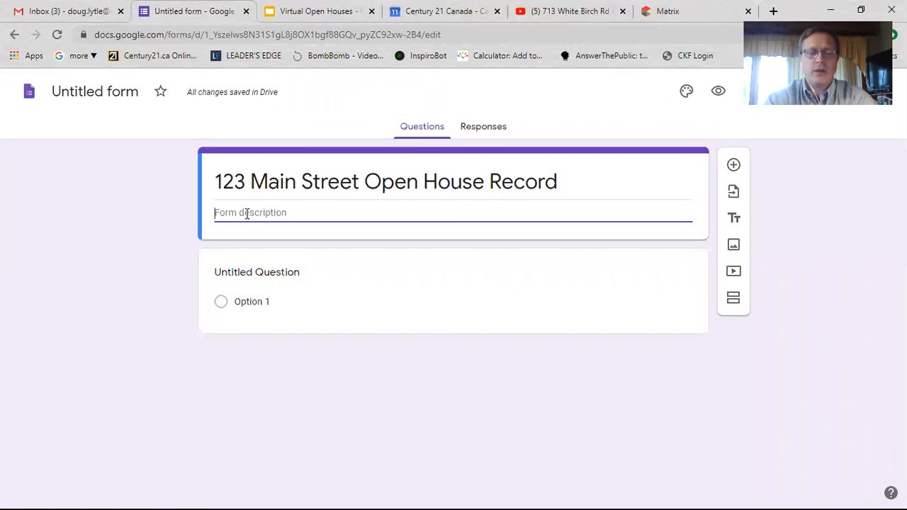
pyautogui.write('Thanks for visiting, please comple')
pyautogui.press('BackSpace')
pyautogui.write('lee')
pyautogui.press('BackSpace')
pyautogui.write('te the form for more informaion')
pyautogui.press('BackSpace')
pyautogui.press('BackSpace')
pyautogui.press('BackSpace')
pyautogui.write('tion on this or any other property')
pyautogui.press('BackSpace')
pyautogui.press('BackSpace')
pyautogui.press('BackSpace')
pyautogui.press('BackSpace')
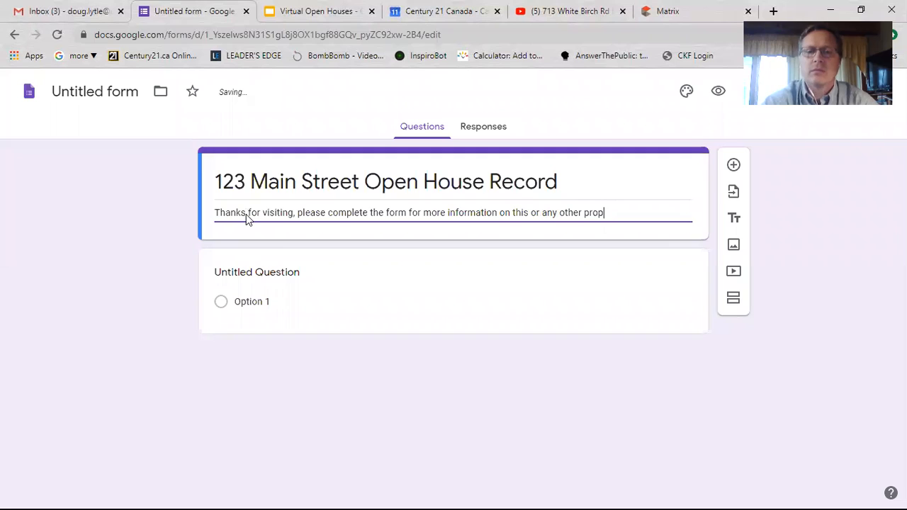
pyautogui.write('erty!')
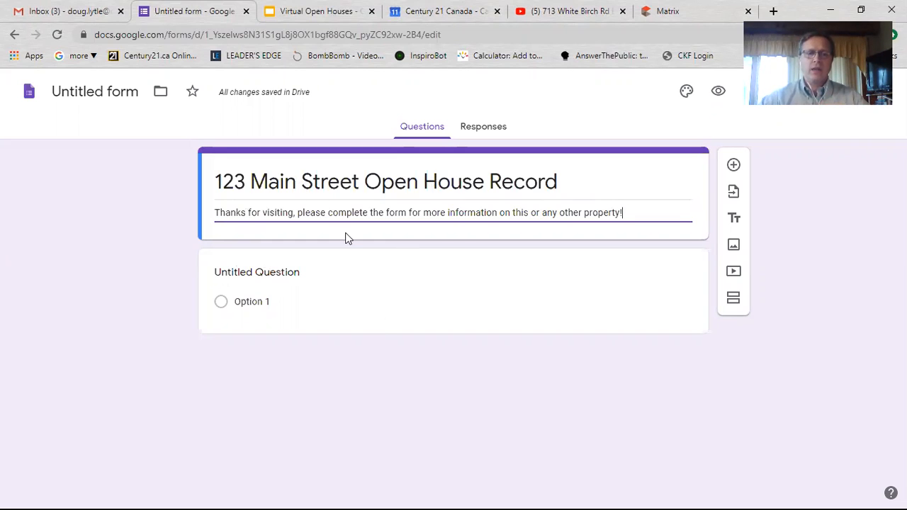
# - Title the first question 'Full Name', make it required, and add a new question below it
pyautogui.click(264, 275)
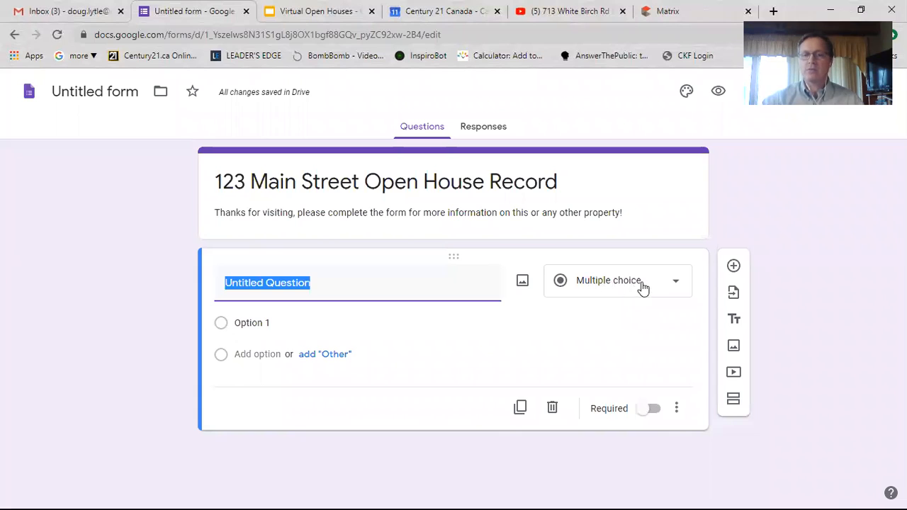
pyautogui.write('Full Name')
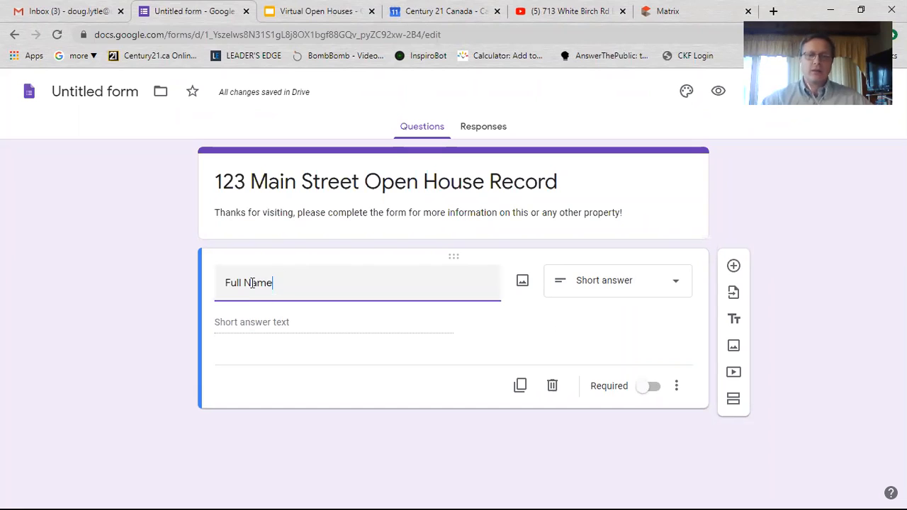
pyautogui.click(650, 388)
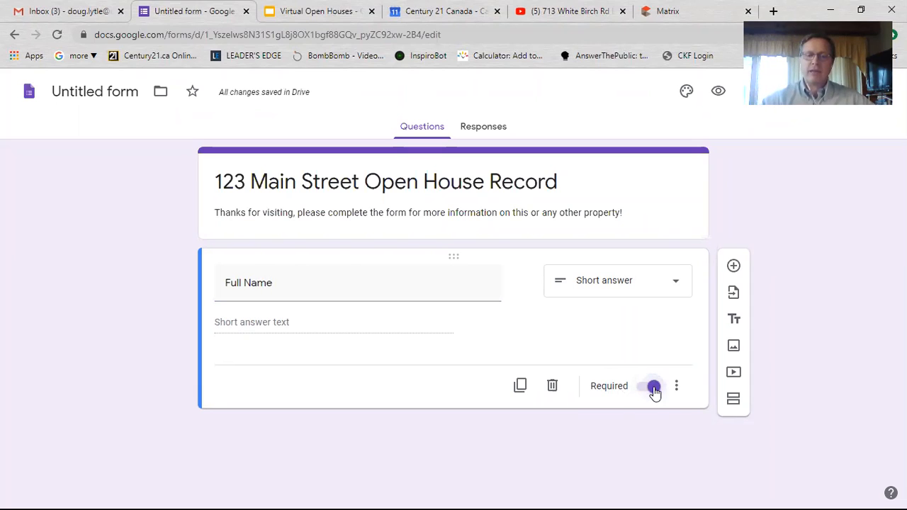
pyautogui.click(651, 386)
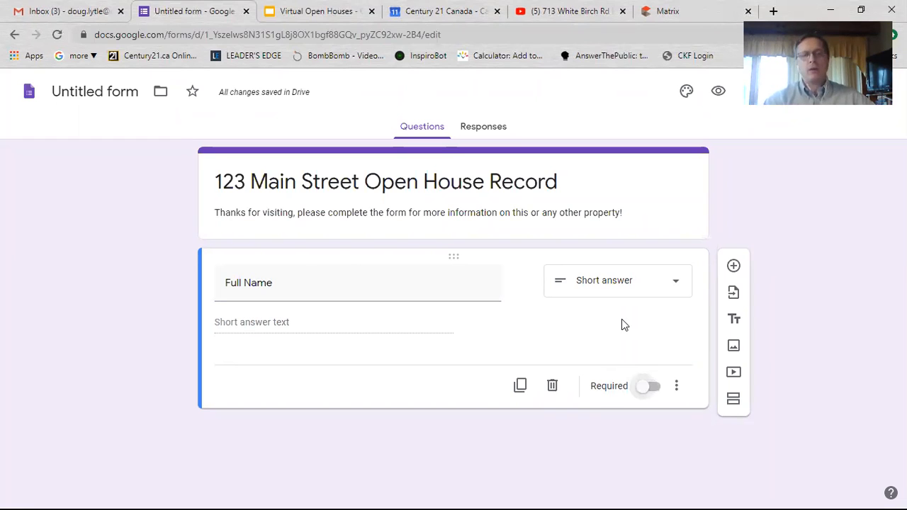
pyautogui.click(651, 387)
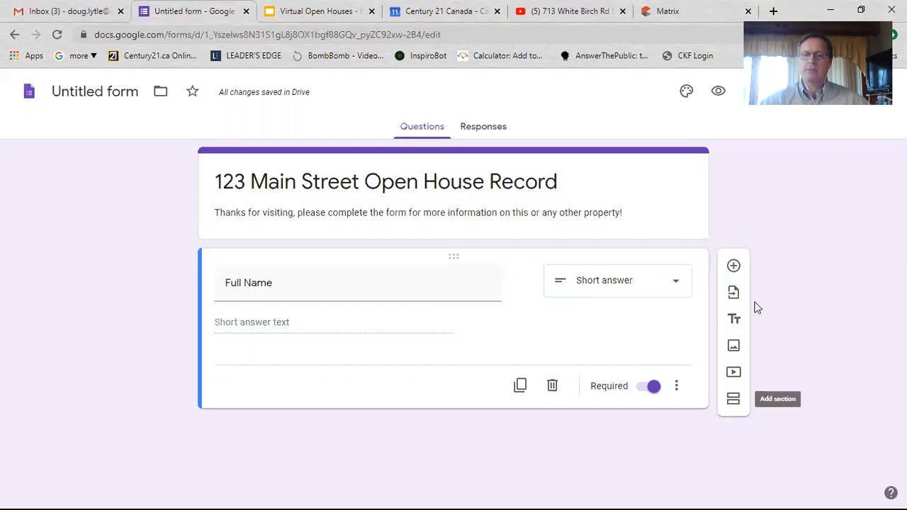
pyautogui.click(735, 269)
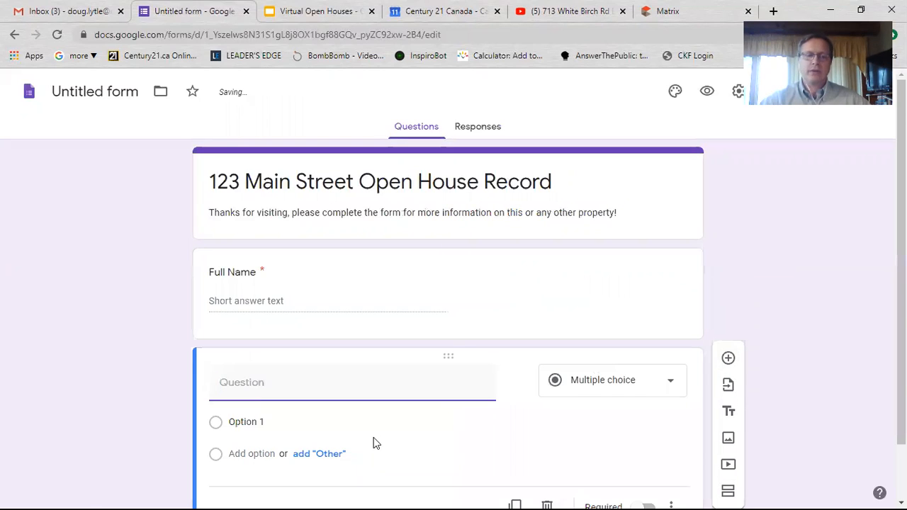
# - Title the new question 'Email', mark it required, and add another question beneath it
pyautogui.write('Email')
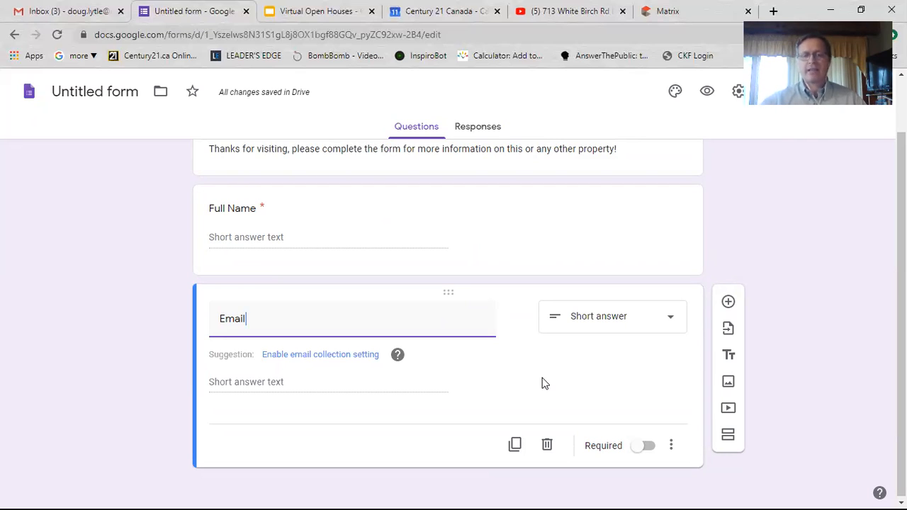
pyautogui.click(642, 446)
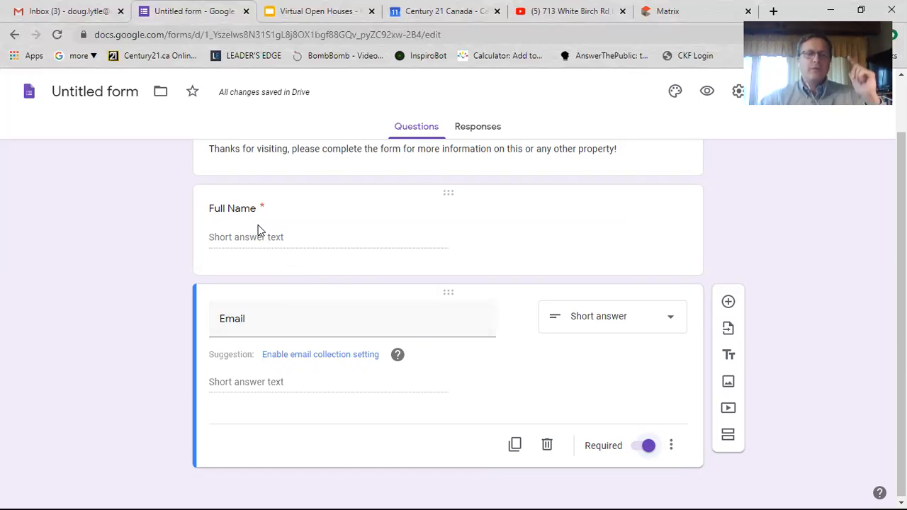
pyautogui.click(728, 301)
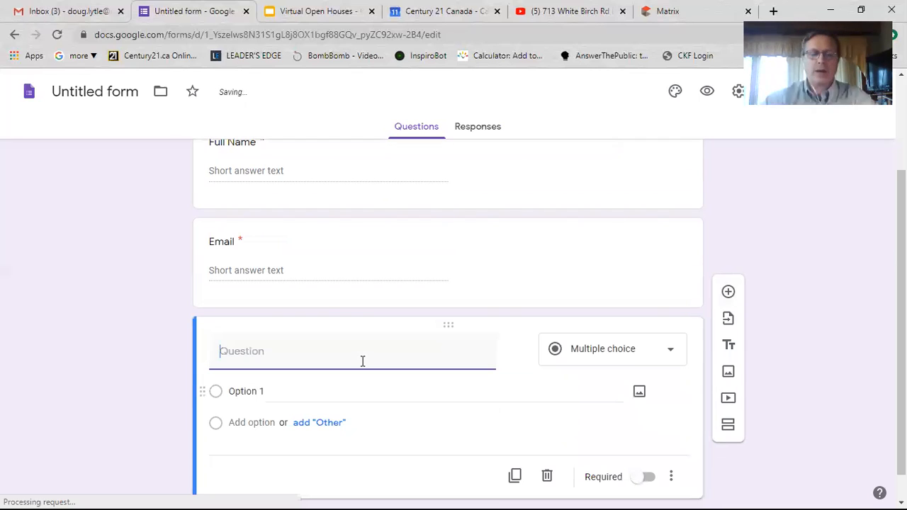
# - Title the third question 'Phone Number' and mark it required
pyautogui.write('Phone Number')
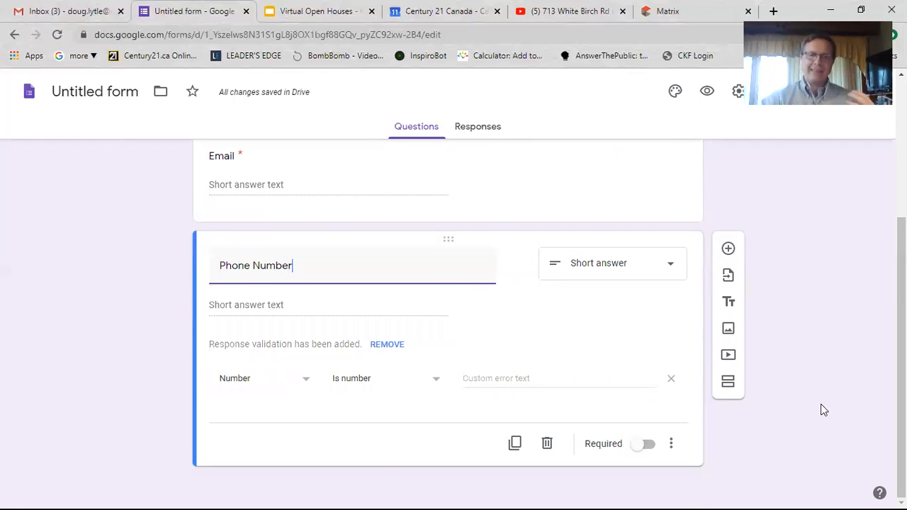
pyautogui.scroll(2, 821, 405)
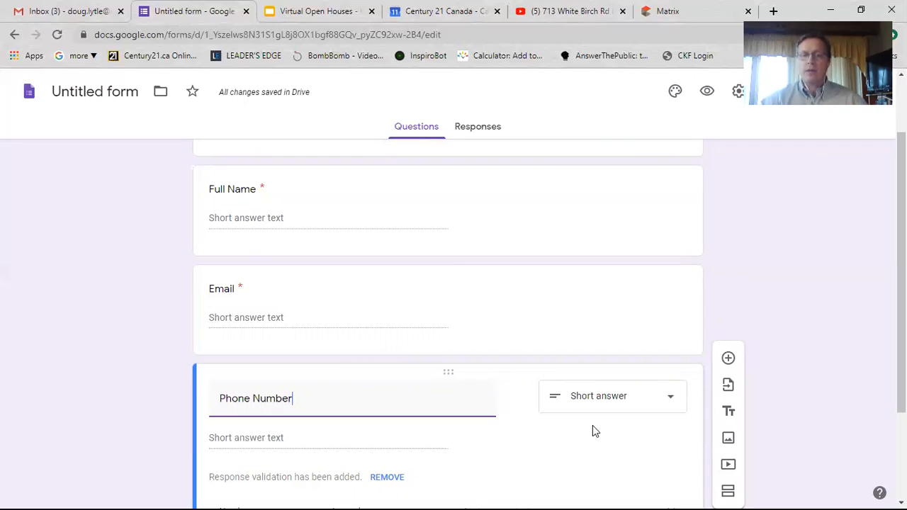
pyautogui.scroll(-2, 636, 454)
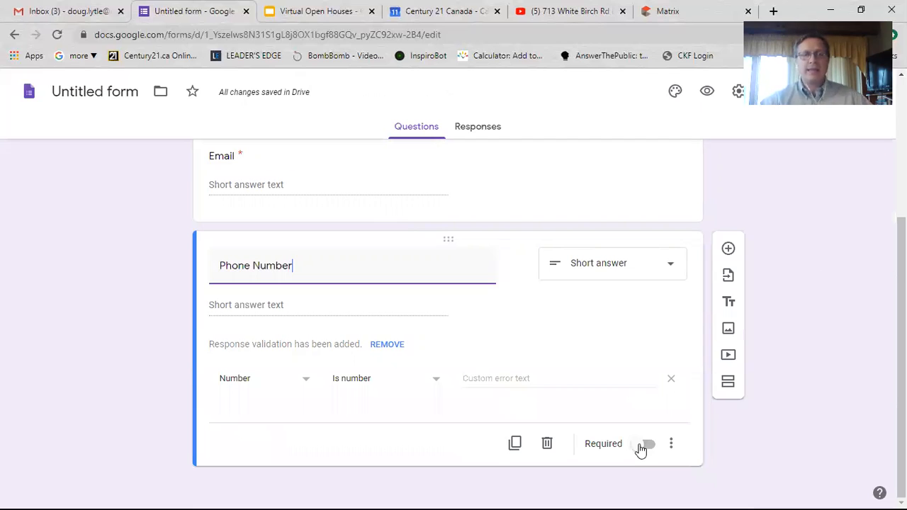
pyautogui.click(645, 446)
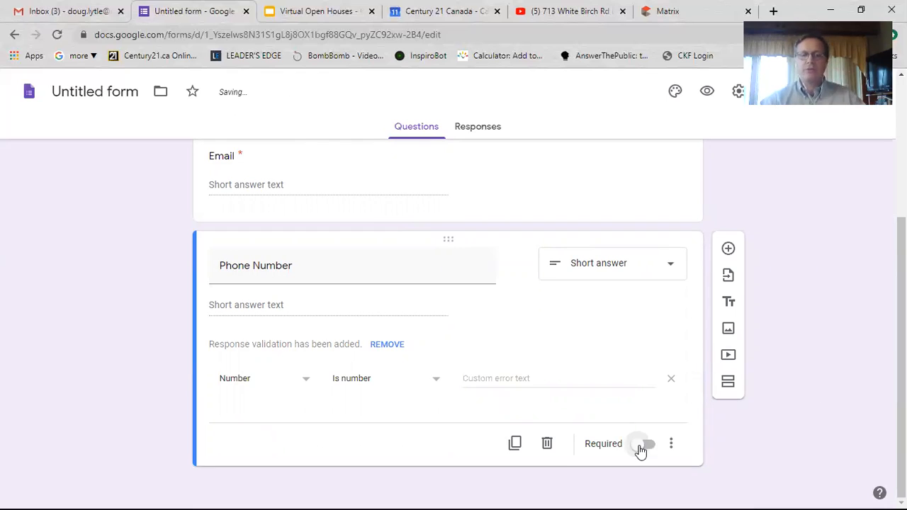
pyautogui.scroll(2, 648, 444)
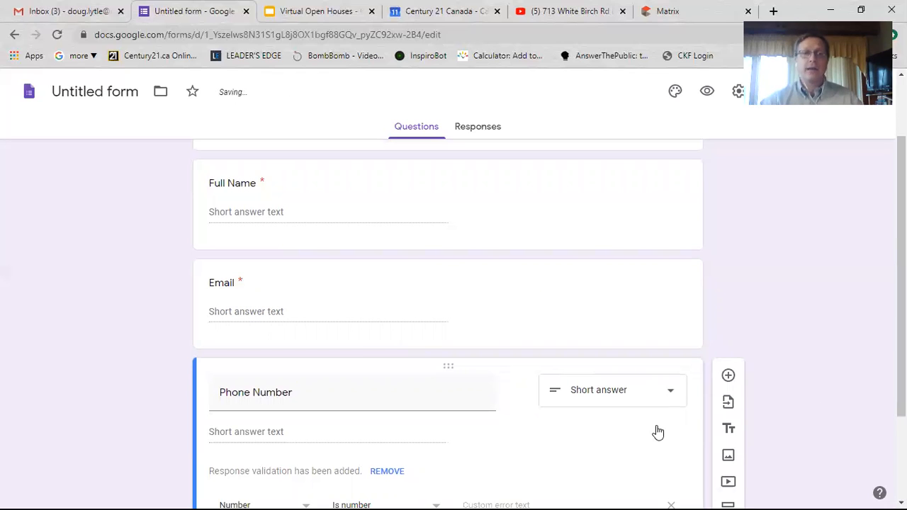
pyautogui.scroll(2, 686, 162)
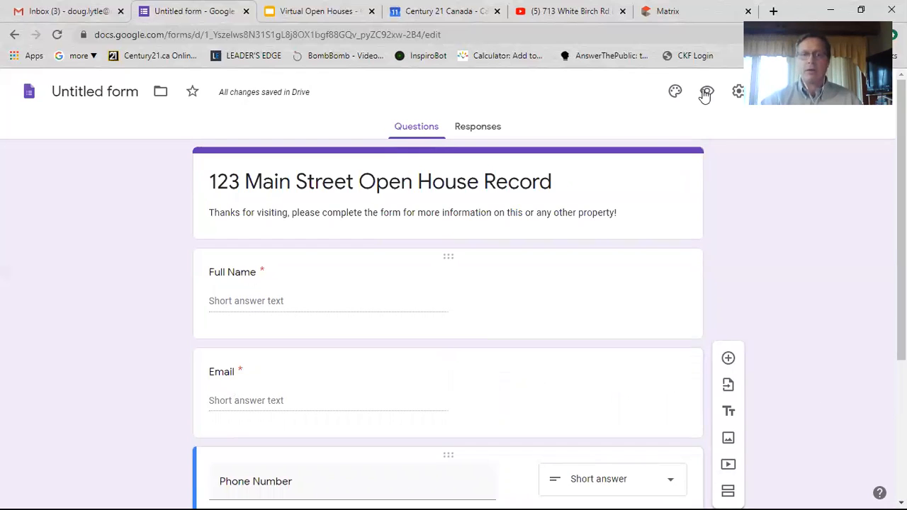
# - Preview the form to confirm Full Name, Email and Phone Number are required, then return to the editor
pyautogui.click(706, 92)
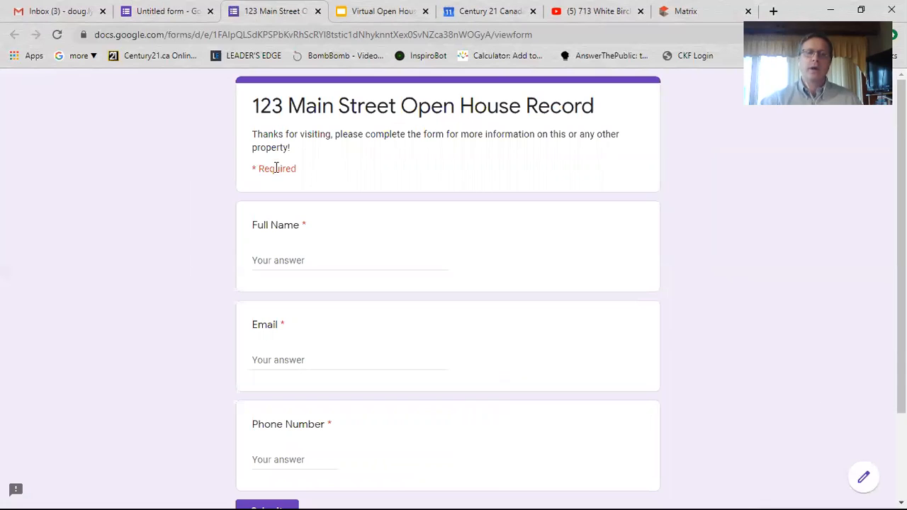
pyautogui.tripleClick(298, 169)
pyautogui.click(302, 226)
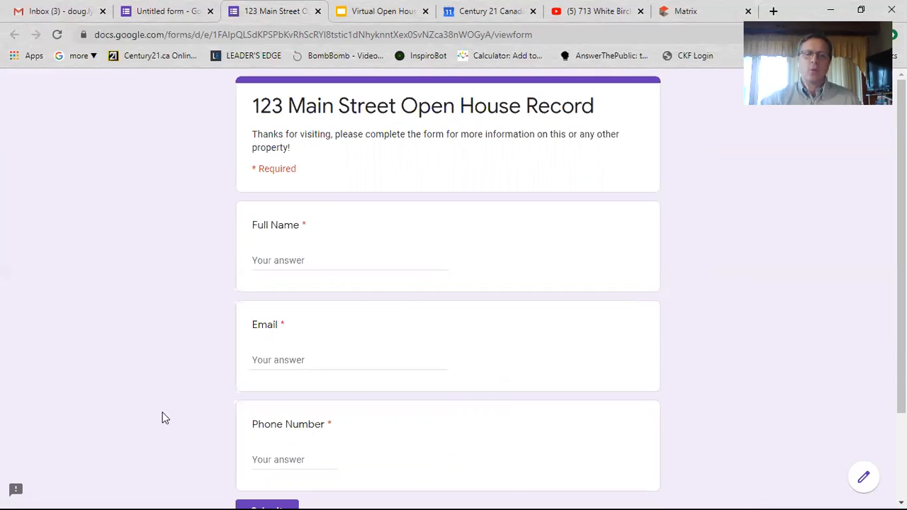
pyautogui.scroll(-3, 162, 332)
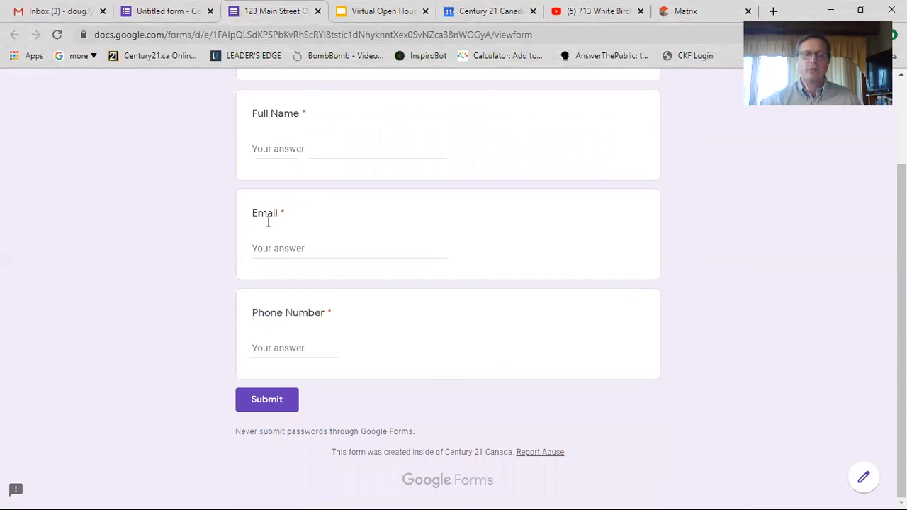
pyautogui.scroll(3, 121, 444)
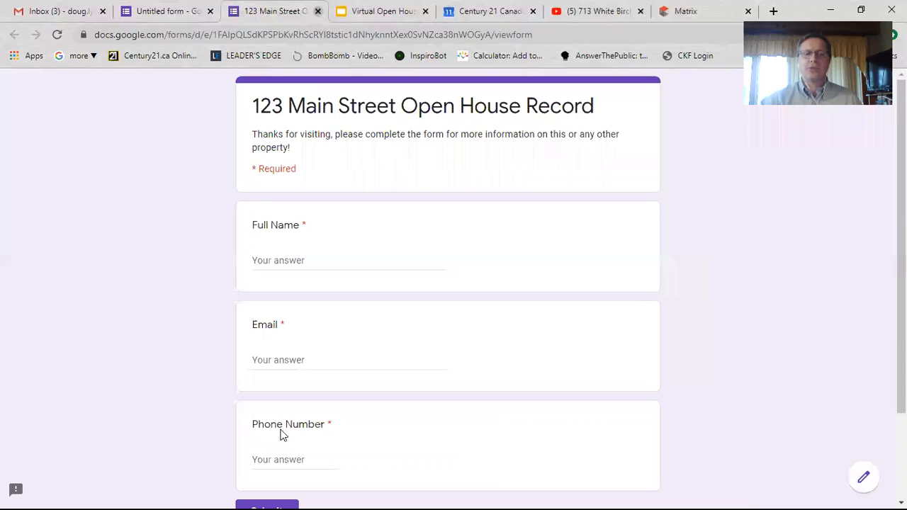
pyautogui.hotkey('ctrl', 'w')
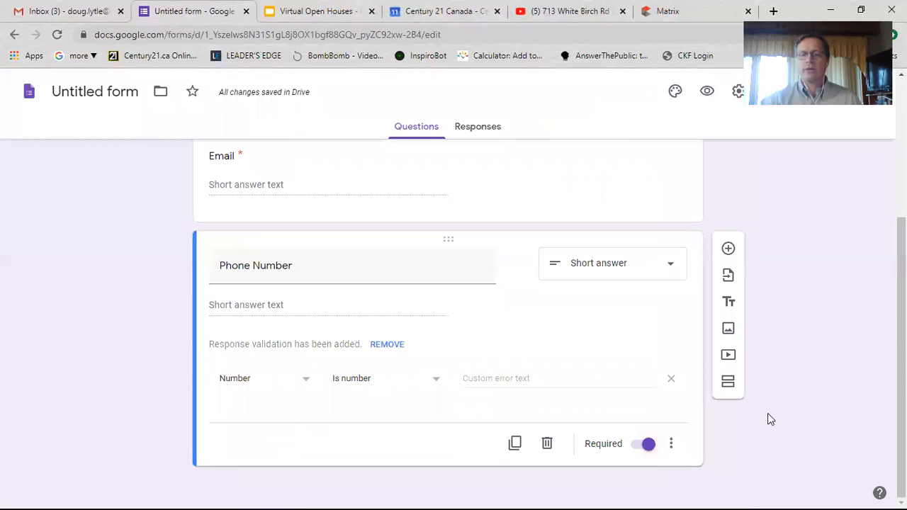
pyautogui.scroll(3, 789, 426)
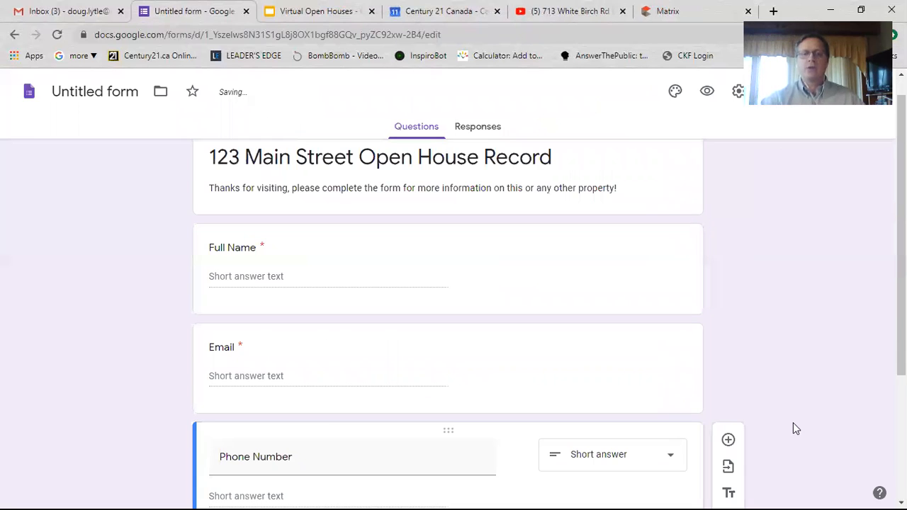
pyautogui.scroll(-1, 793, 424)
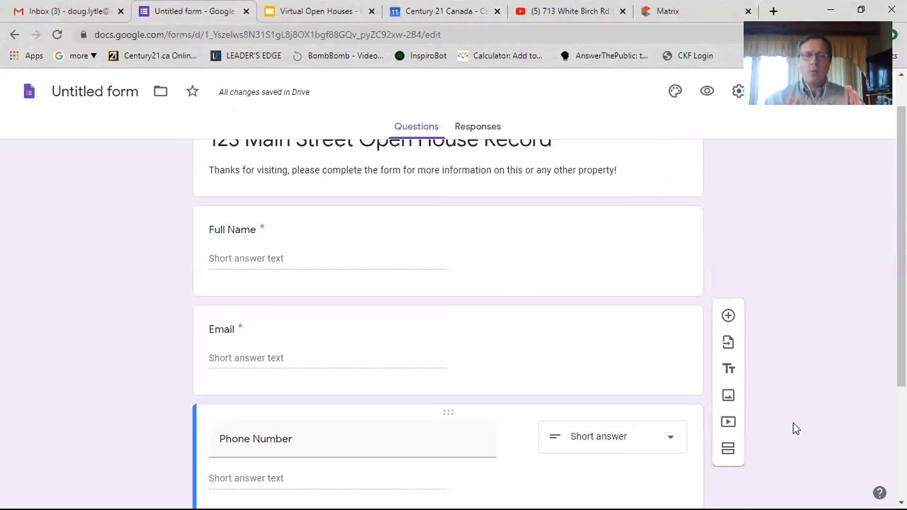
pyautogui.scroll(-1, 793, 424)
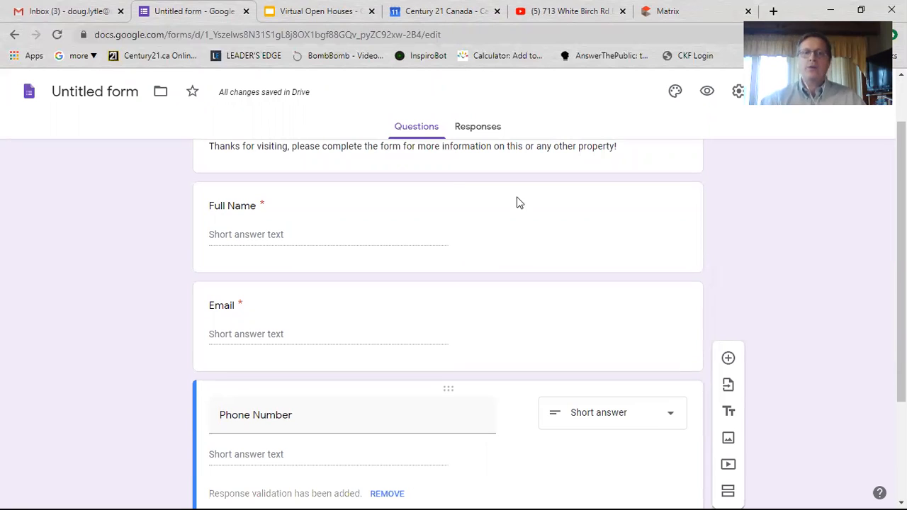
# - Enable 'Get email notifications for new responses' from the Responses page menu
pyautogui.click(487, 129)
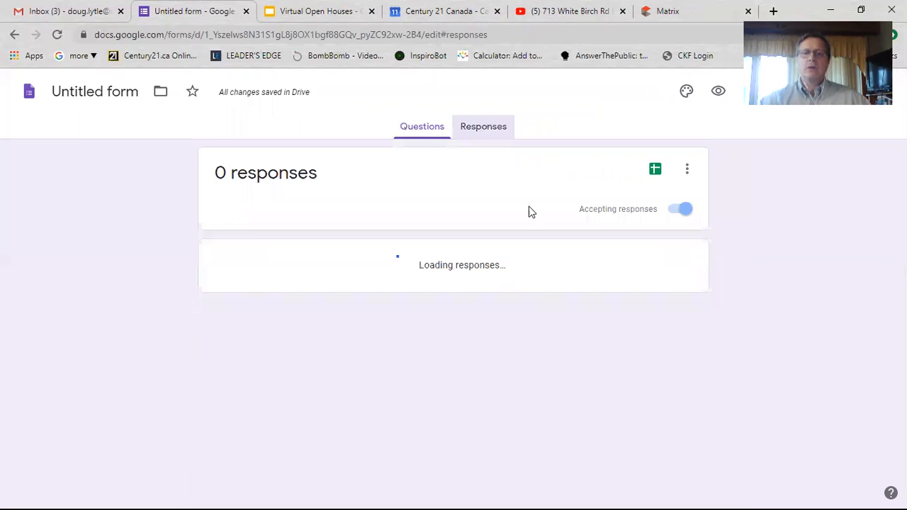
pyautogui.click(687, 172)
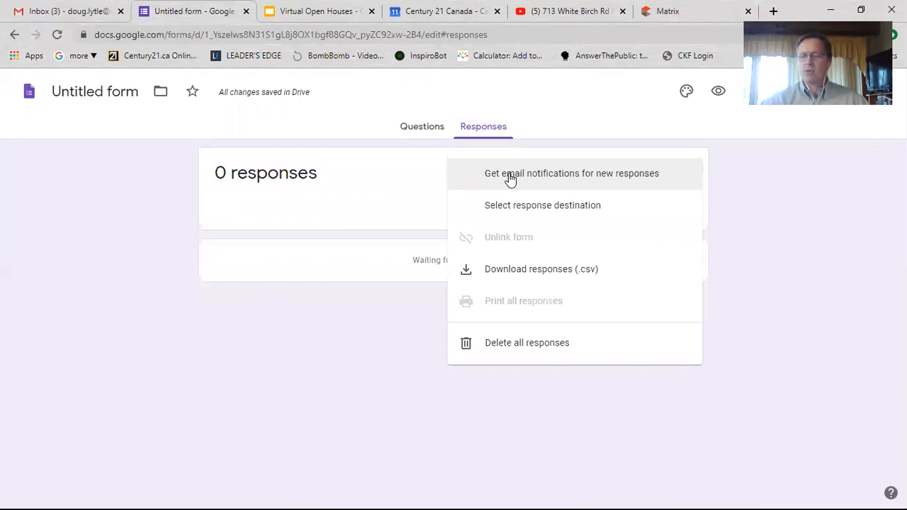
pyautogui.click(510, 177)
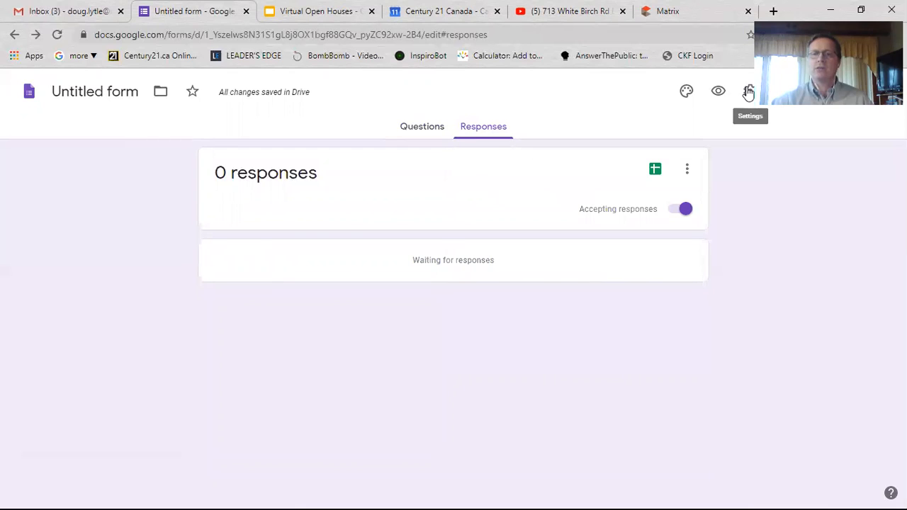
# - In Settings, uncheck the Century 21 Canada respondent restriction and move to the Presentation options
pyautogui.click(749, 93)
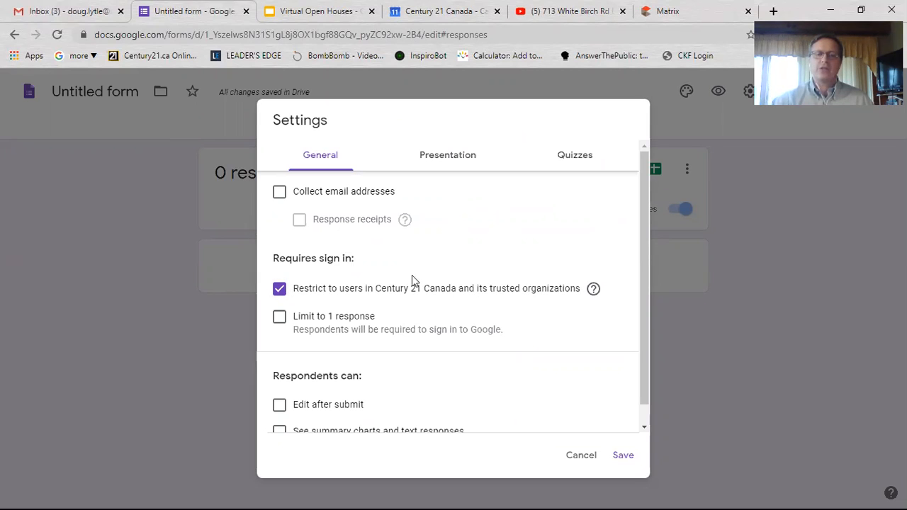
pyautogui.click(281, 292)
pyautogui.click(280, 291)
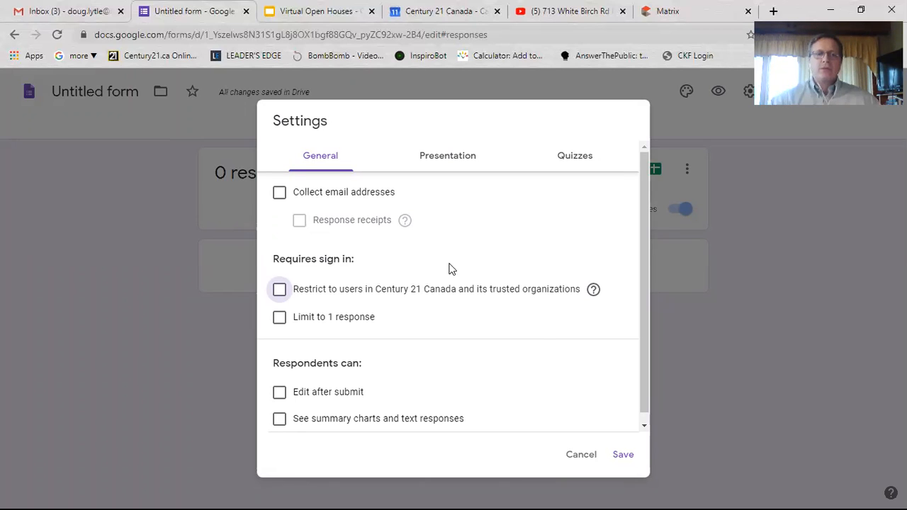
pyautogui.click(427, 163)
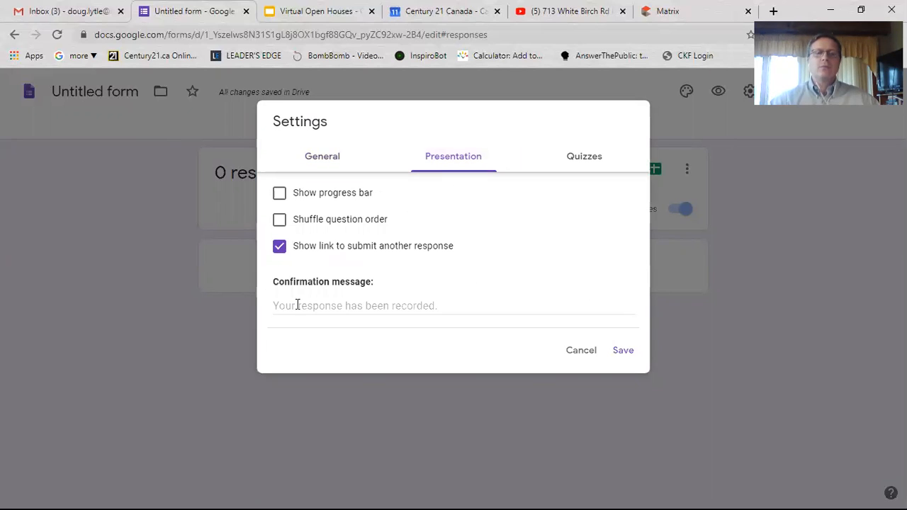
# - Set the confirmation message 'Thanks for visiting! I'll be in touch soon!', hide the submit-another link, and save
pyautogui.click(339, 312)
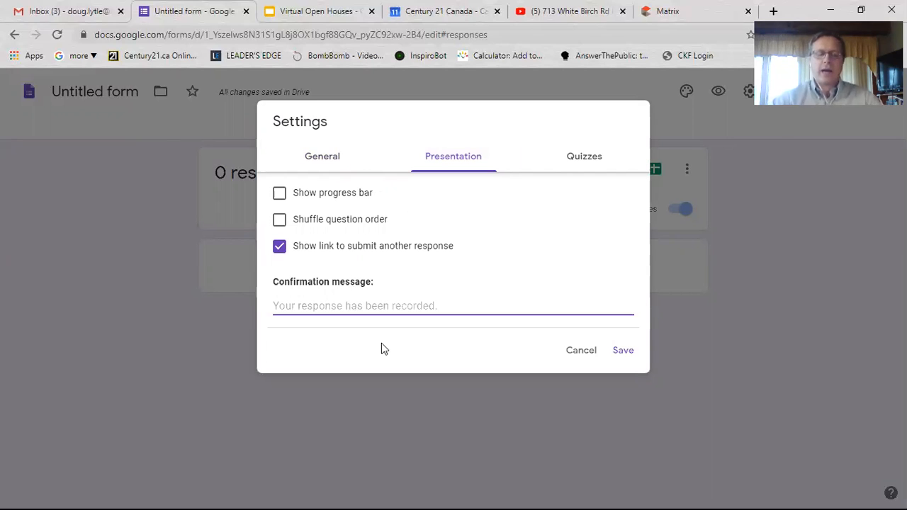
pyautogui.write('Thank s for ')
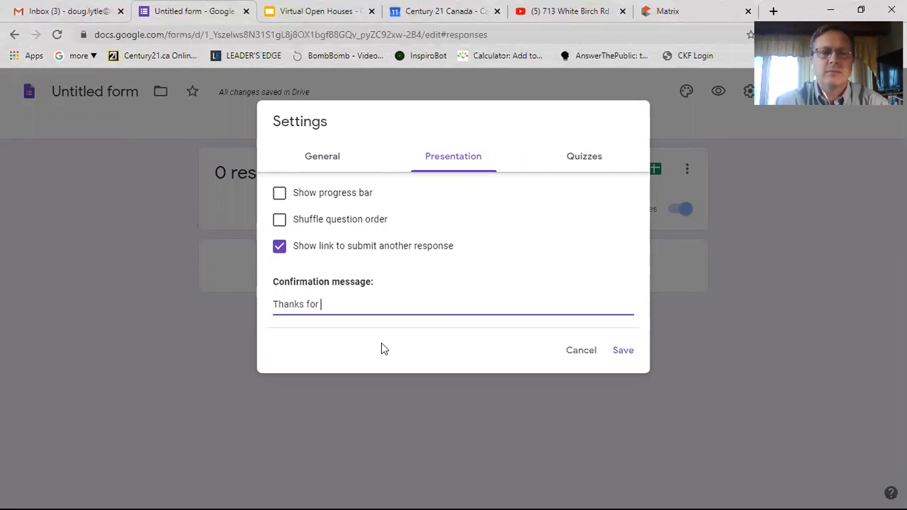
pyautogui.write("visiting! I'll ")
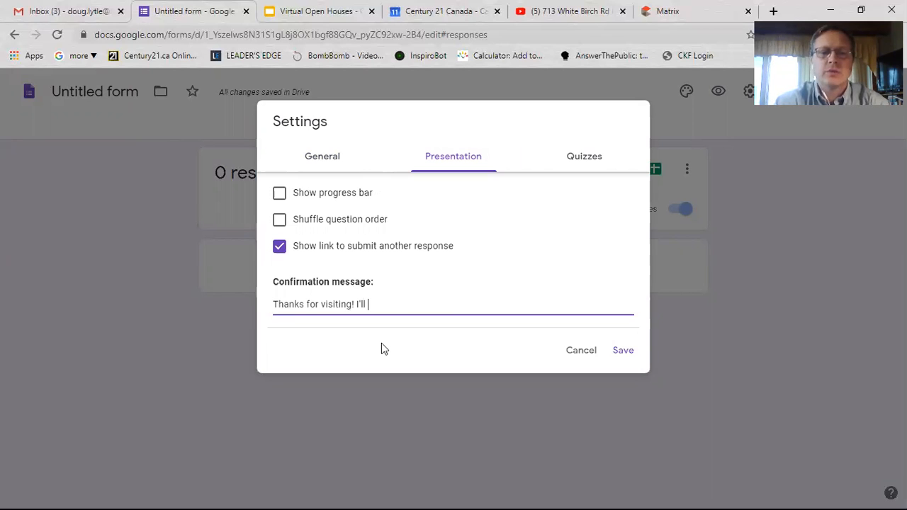
pyautogui.write('be in souch')
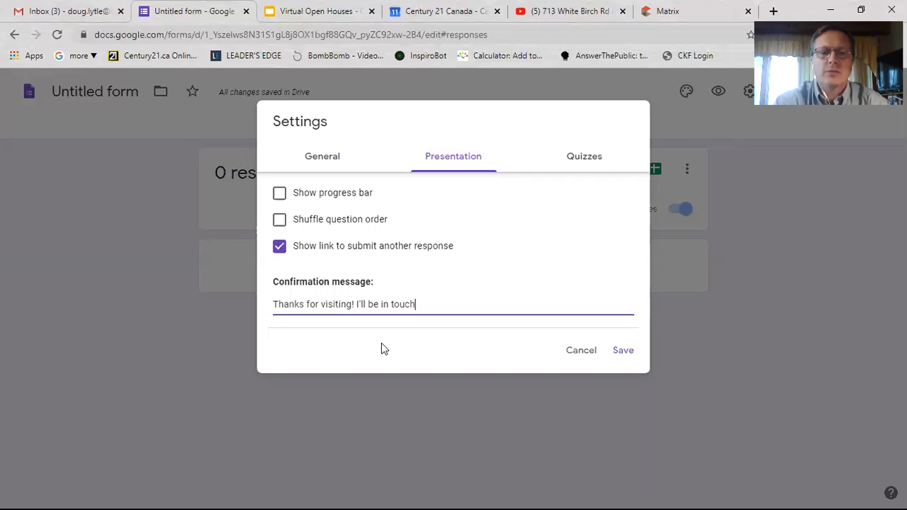
pyautogui.write(' so')
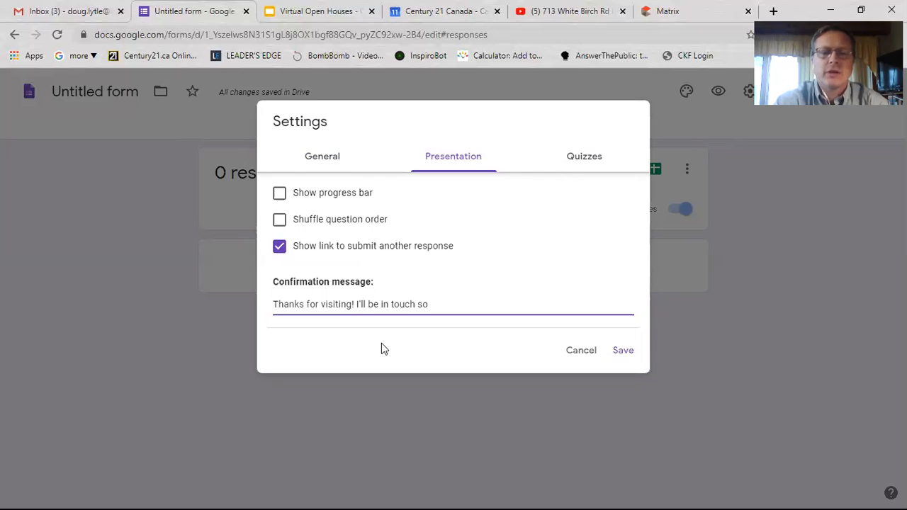
pyautogui.write('on!')
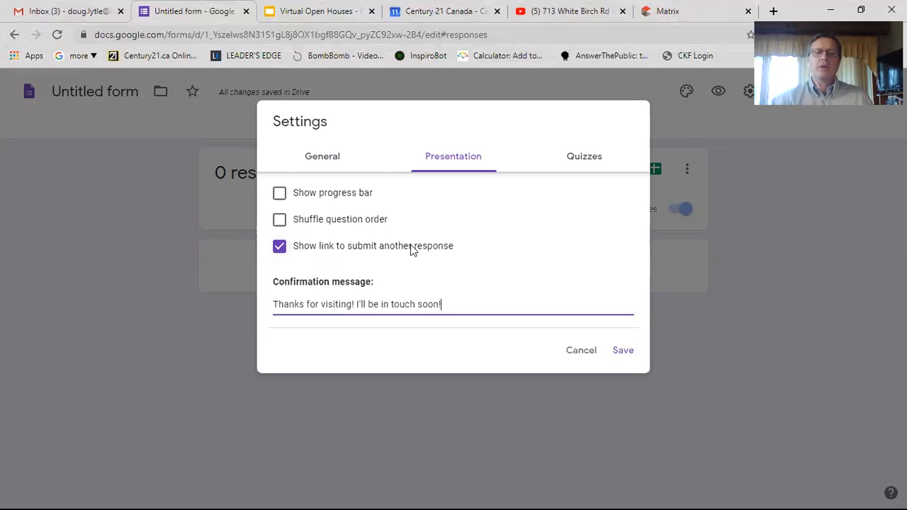
pyautogui.click(280, 248)
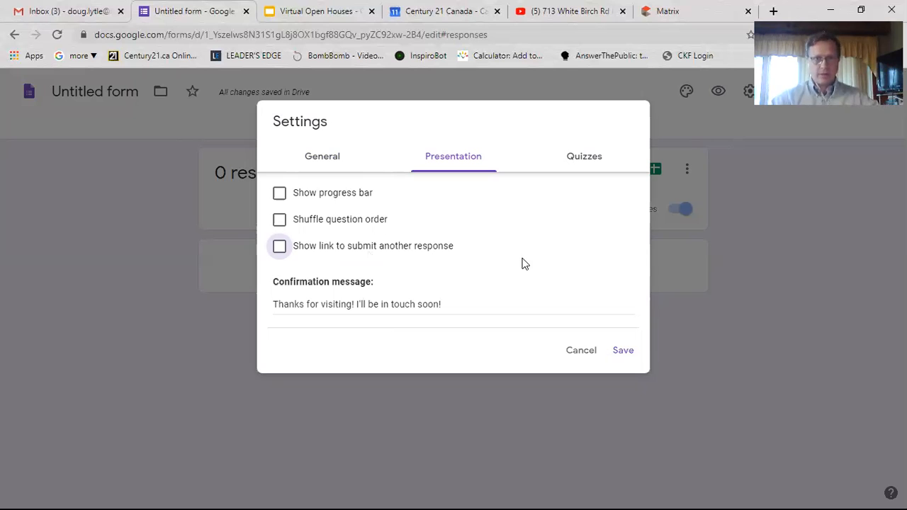
pyautogui.click(623, 353)
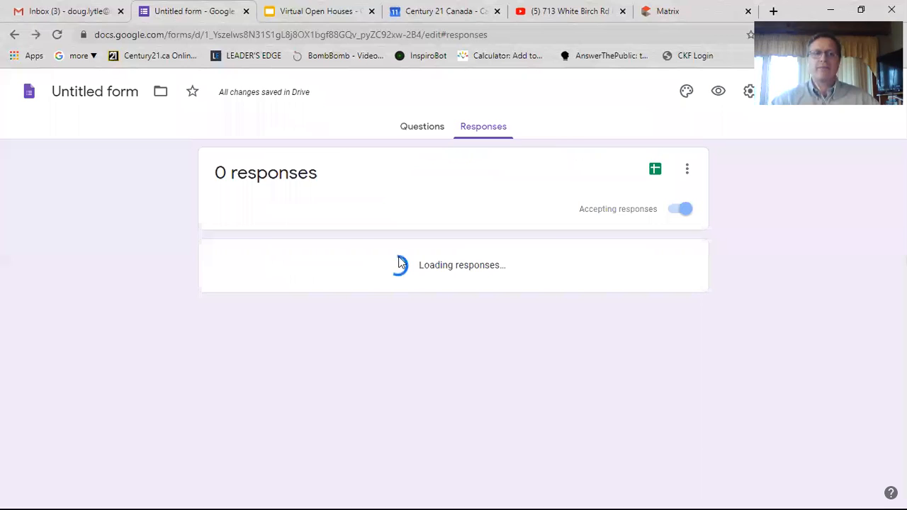
# - Return to the Questions view, select the title card, and switch to the Matrix listing tab
pyautogui.click(403, 130)
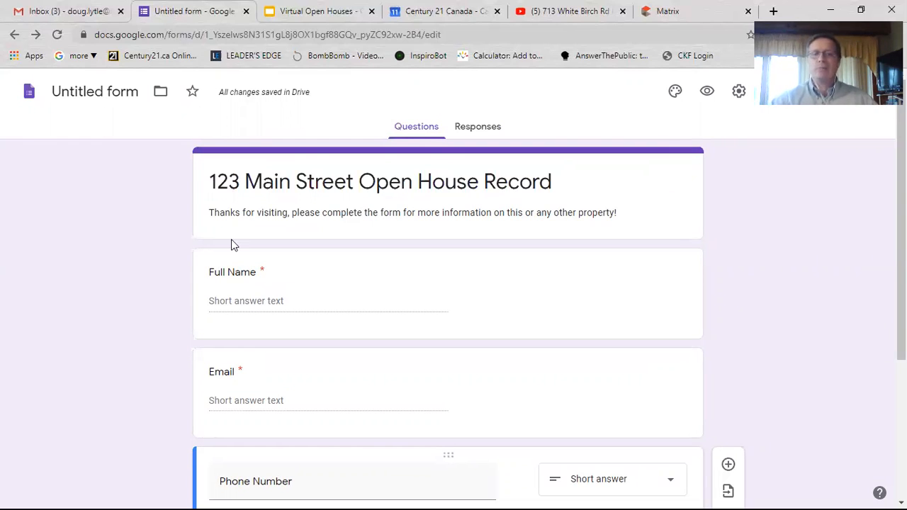
pyautogui.click(643, 184)
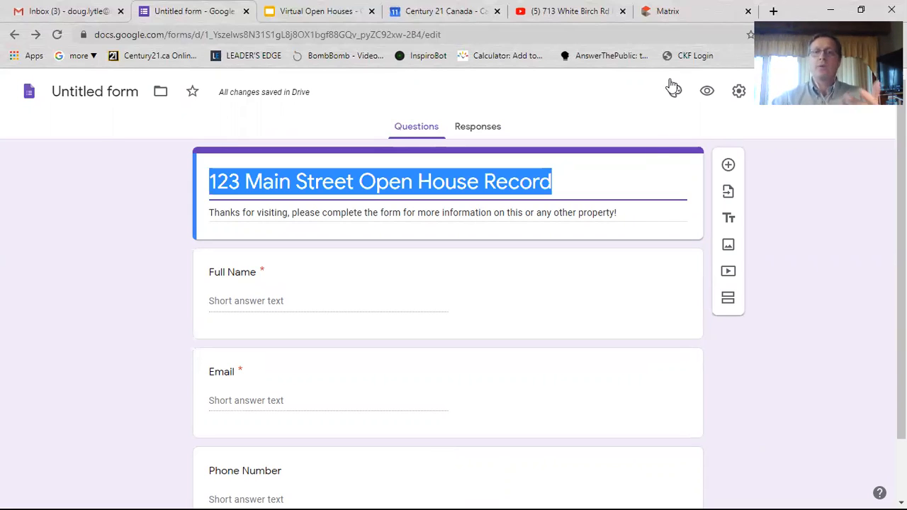
pyautogui.click(669, 11)
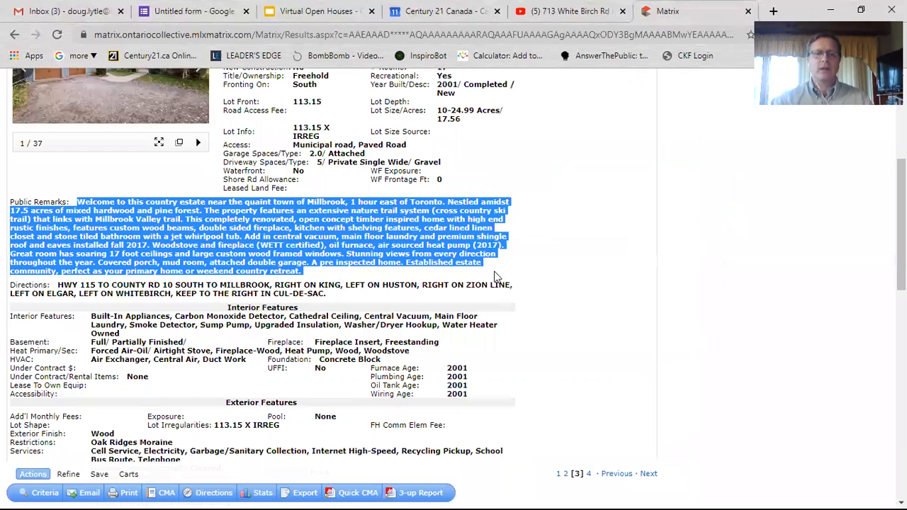
pyautogui.click(547, 117)
pyautogui.scroll(3, 548, 117)
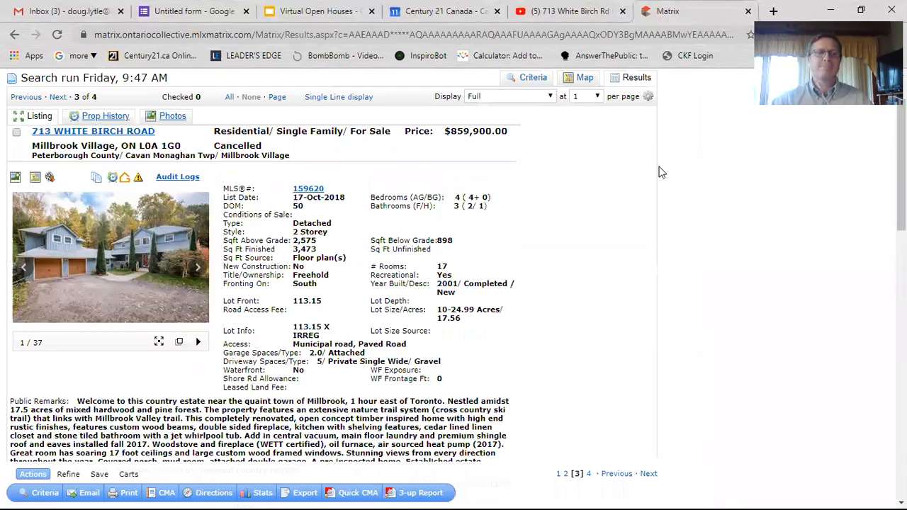
pyautogui.hotkey('ctrl', 'shift', 'Tab')
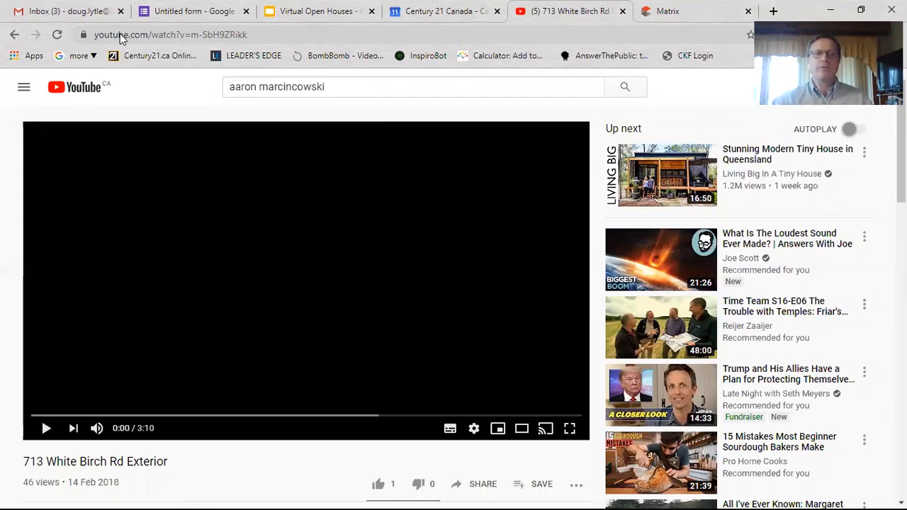
pyautogui.click(168, 34)
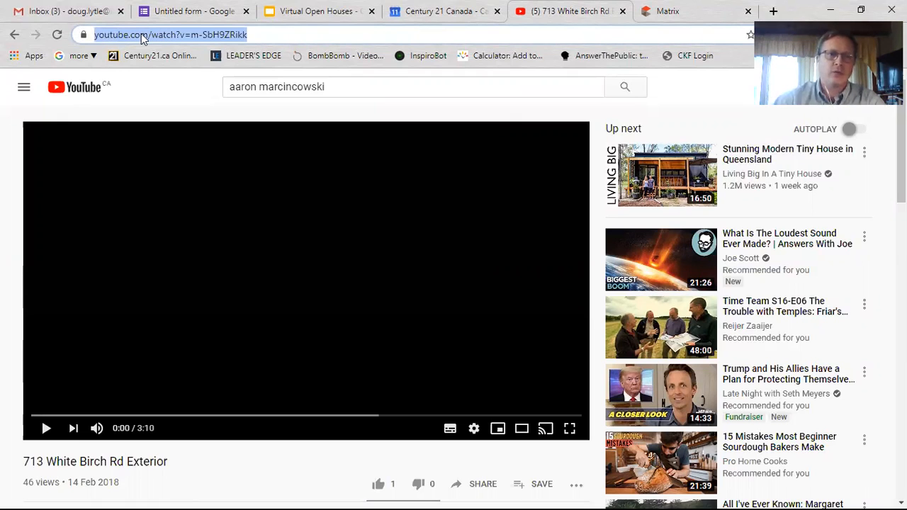
pyautogui.rightClick(141, 33)
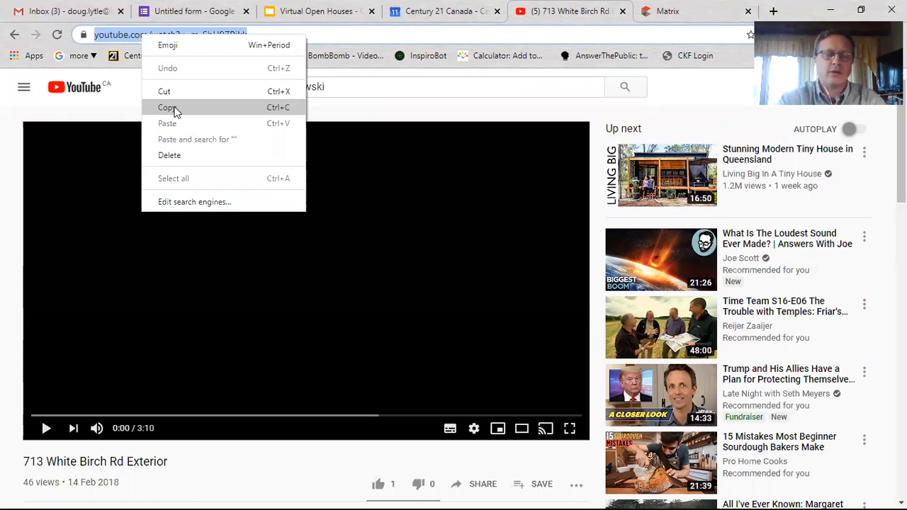
pyautogui.click(167, 108)
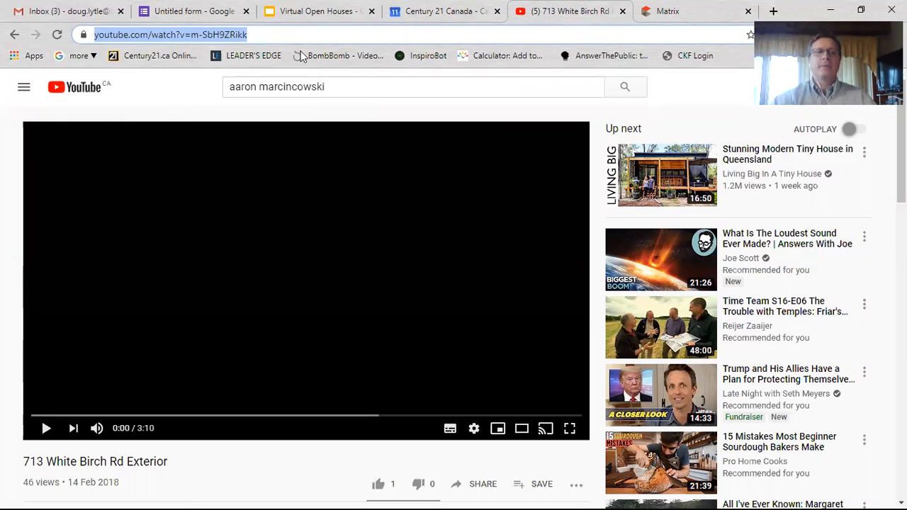
pyautogui.click(193, 12)
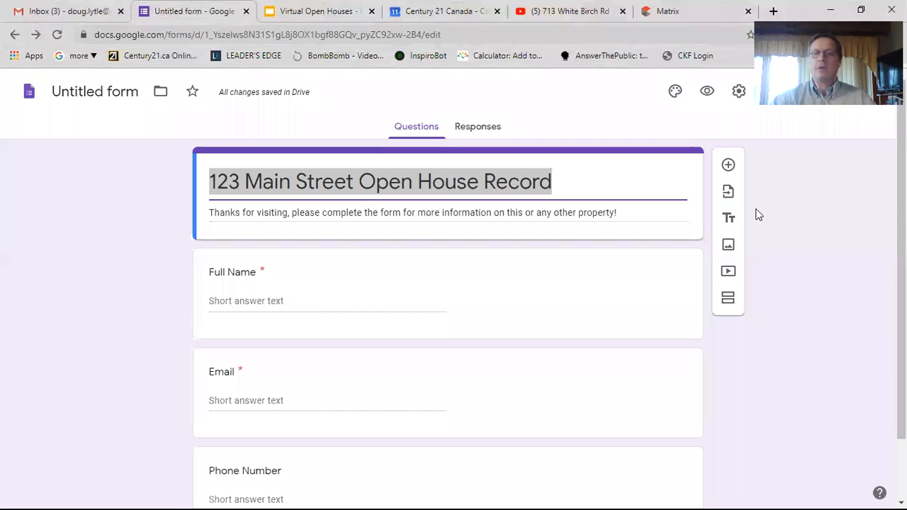
pyautogui.click(730, 275)
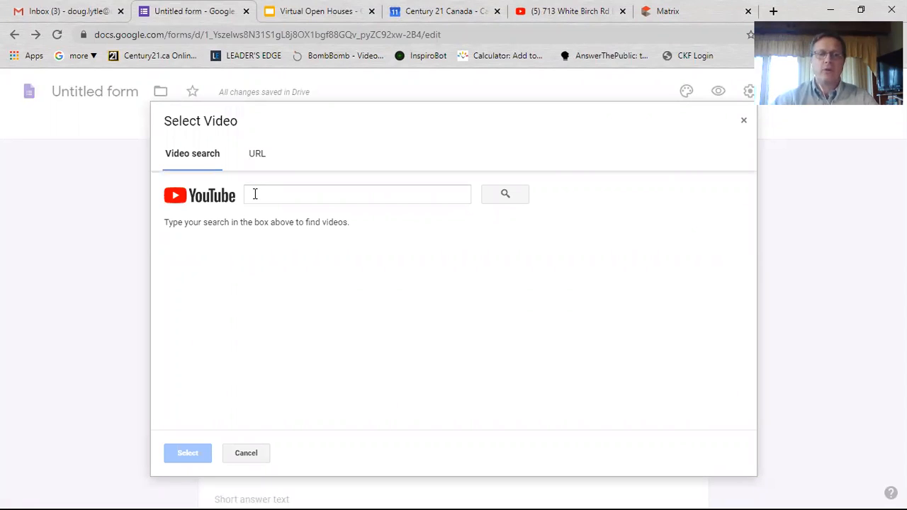
pyautogui.rightClick(253, 198)
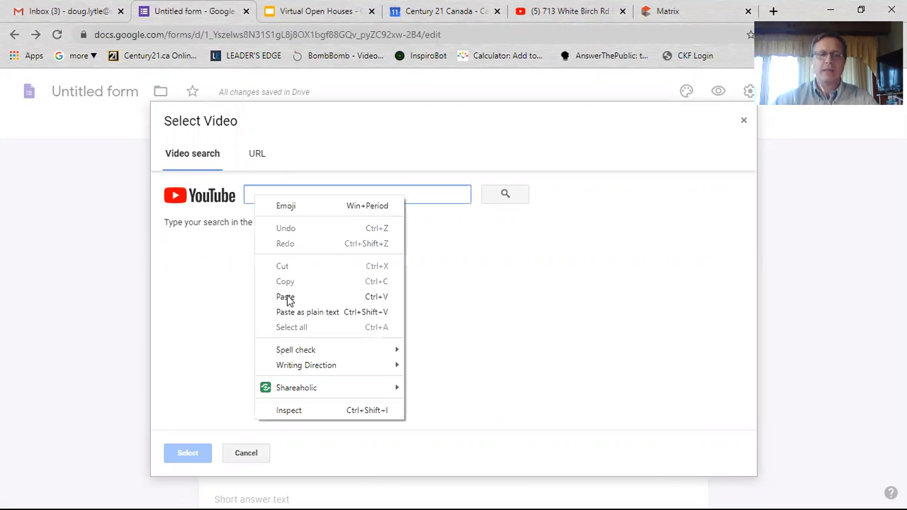
pyautogui.hotkey('ctrl', 'v')
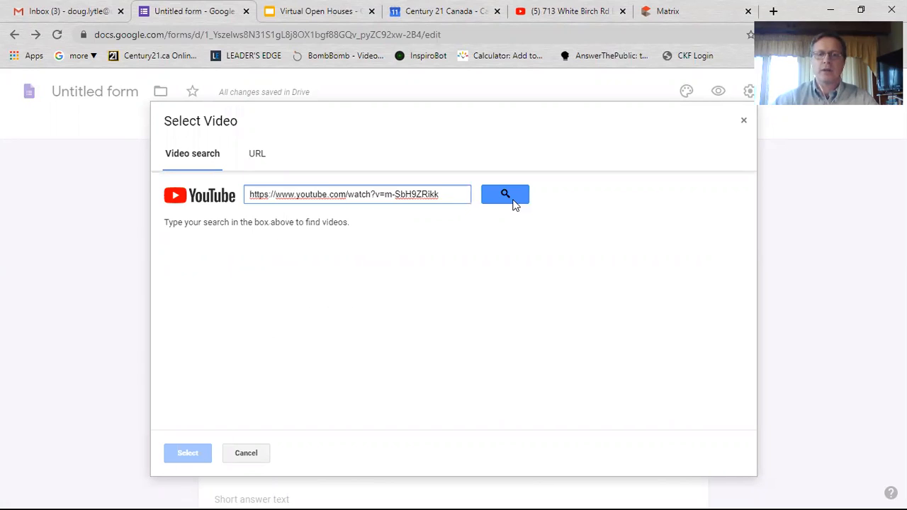
pyautogui.click(513, 201)
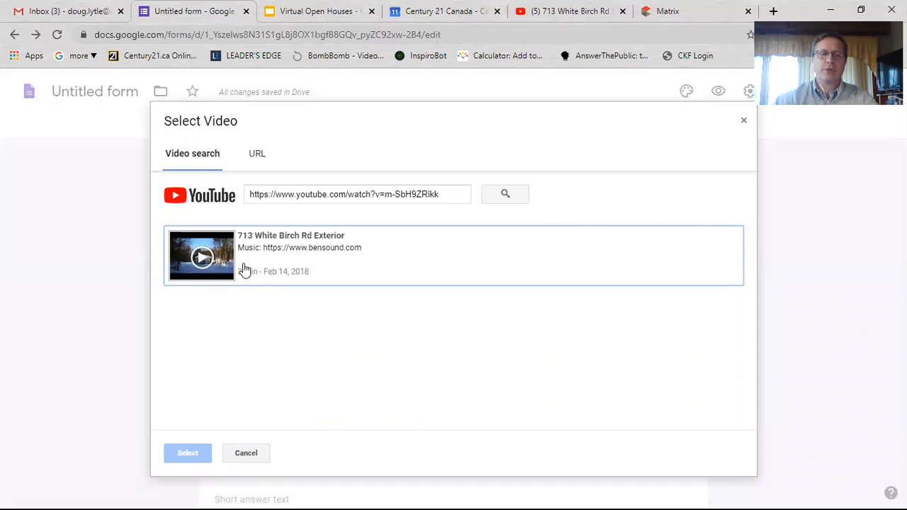
pyautogui.click(288, 258)
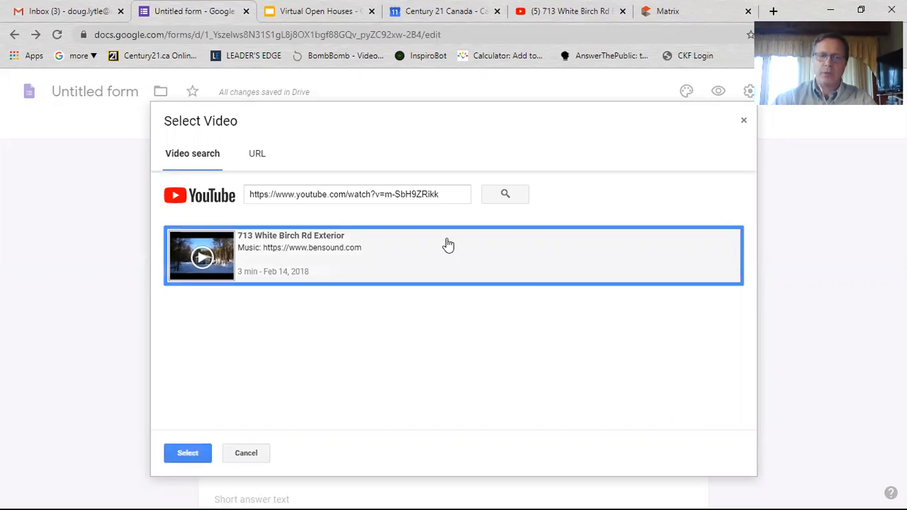
pyautogui.click(183, 454)
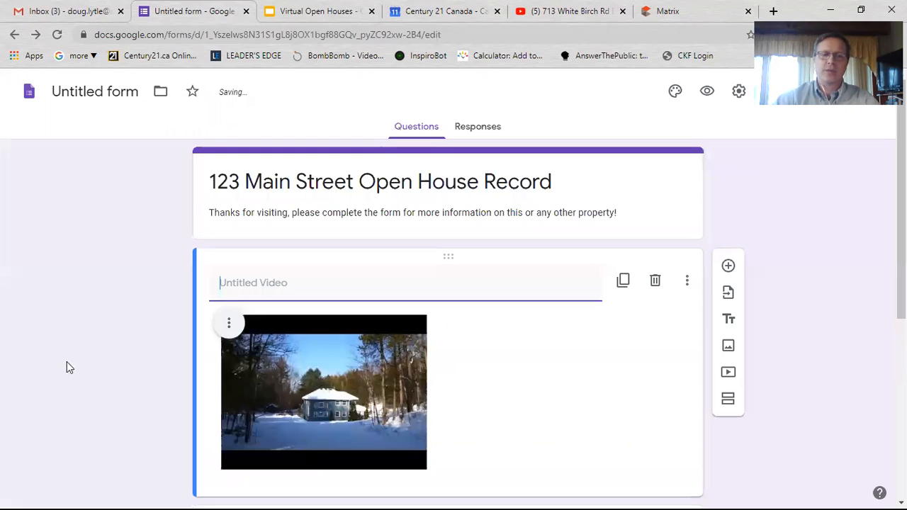
# - Enlarge the embedded house video by dragging its corner handle
pyautogui.scroll(-1, 71, 368)
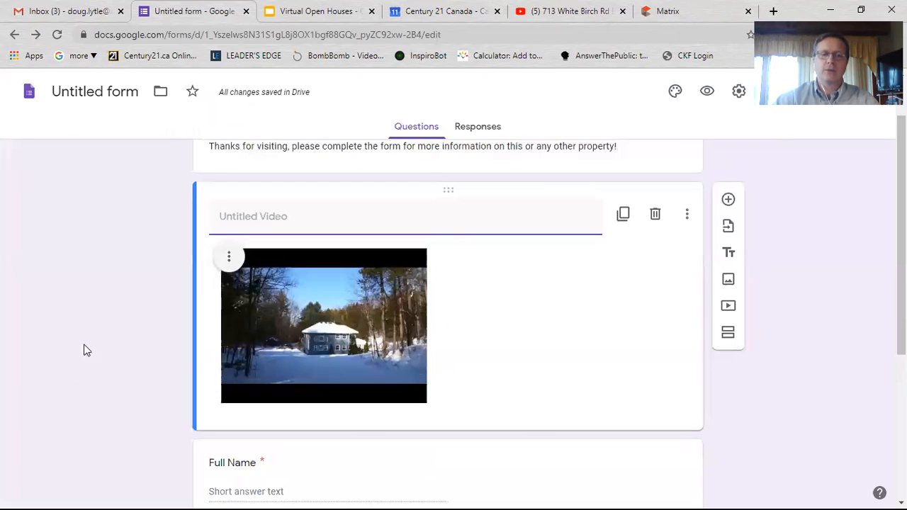
pyautogui.click(316, 326)
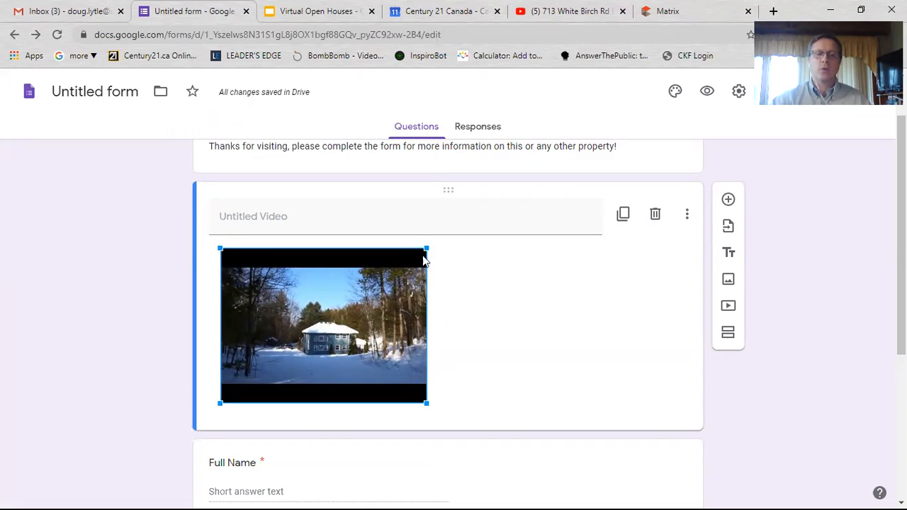
pyautogui.scroll(-2, 428, 344)
pyautogui.moveTo(425, 336); pyautogui.dragTo(572, 399)
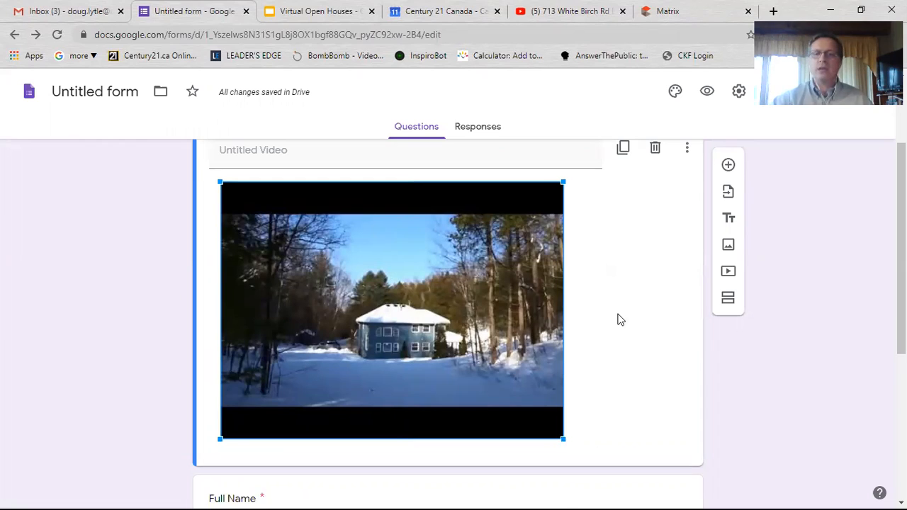
# - Center-align the house video on its card
pyautogui.scroll(1, 688, 224)
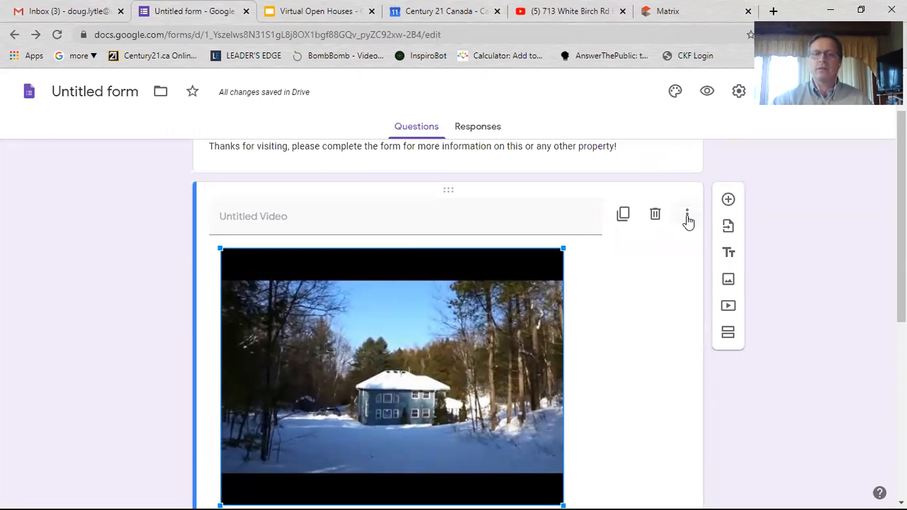
pyautogui.click(688, 220)
pyautogui.click(607, 314)
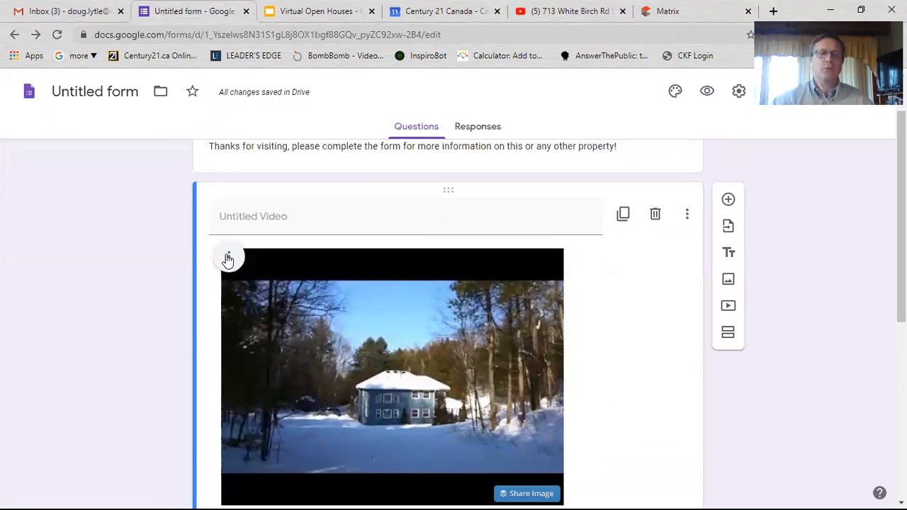
pyautogui.click(227, 258)
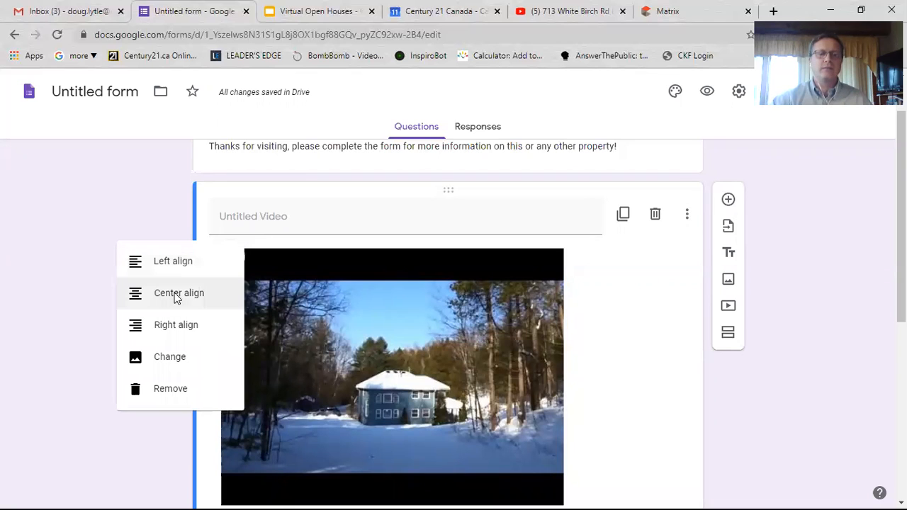
pyautogui.click(176, 299)
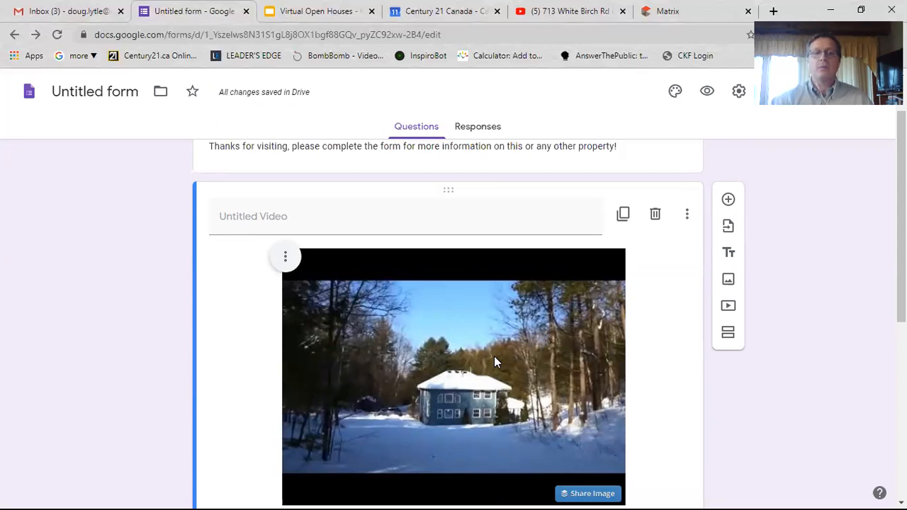
pyautogui.scroll(-1, 494, 356)
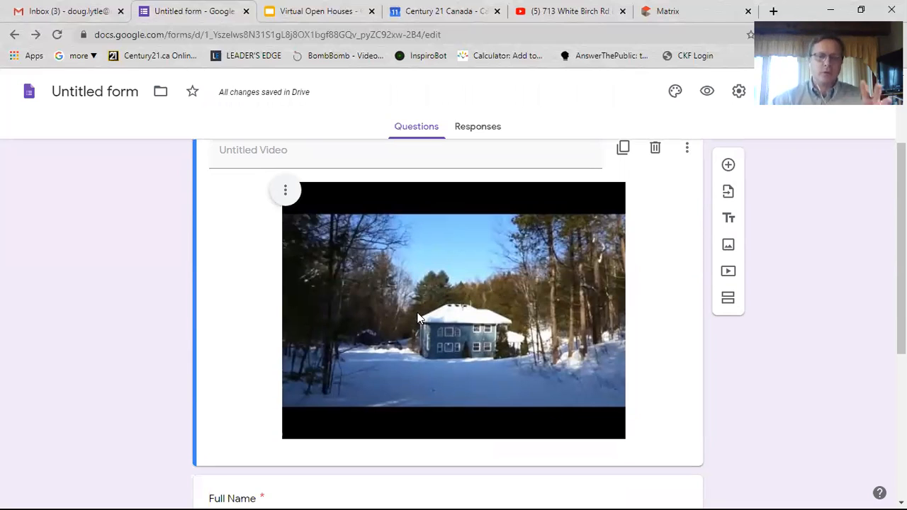
pyautogui.scroll(1, 659, 390)
pyautogui.scroll(1, 683, 283)
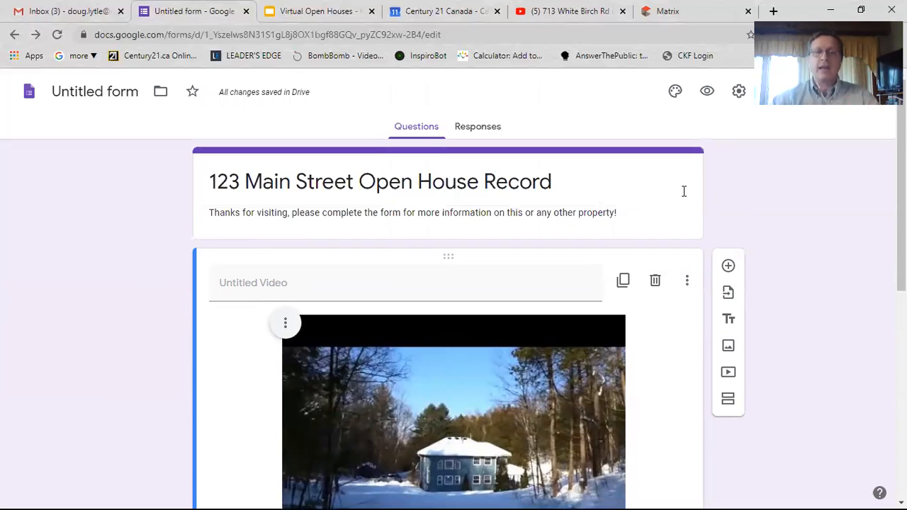
pyautogui.click(706, 96)
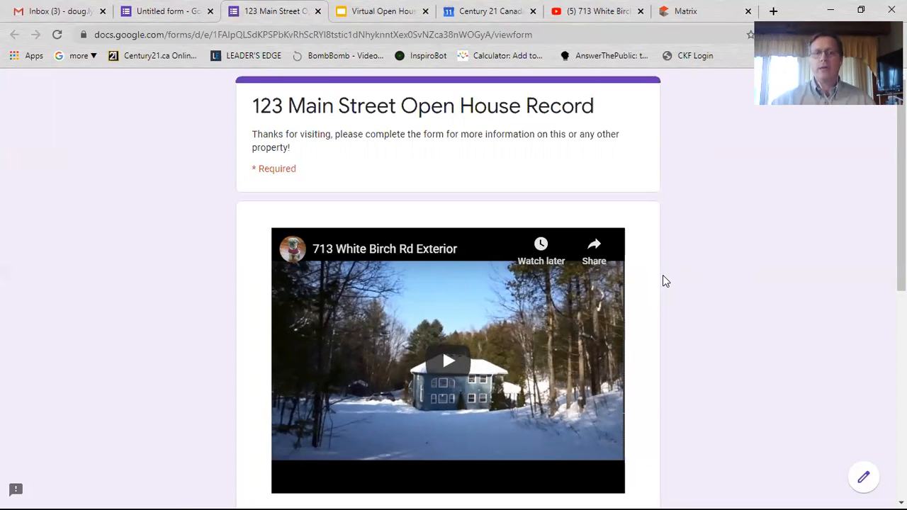
pyautogui.scroll(-2, 348, 235)
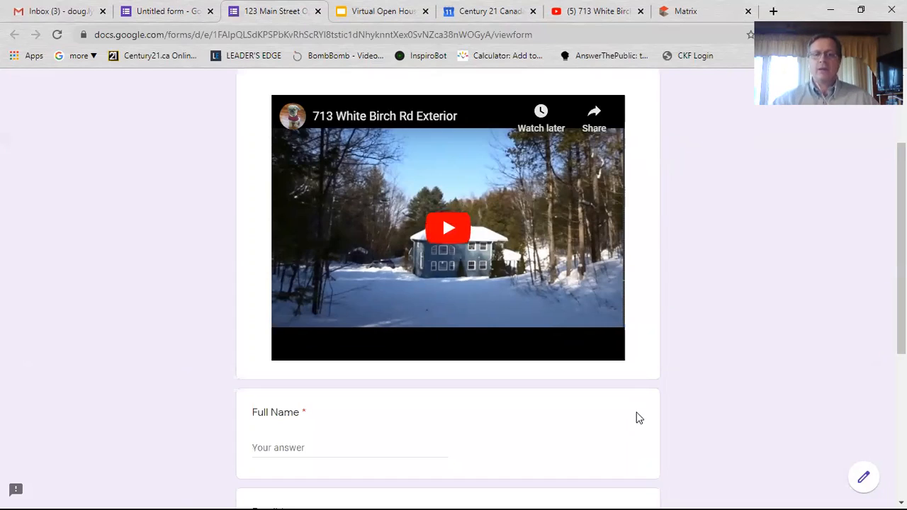
pyautogui.scroll(-1, 624, 383)
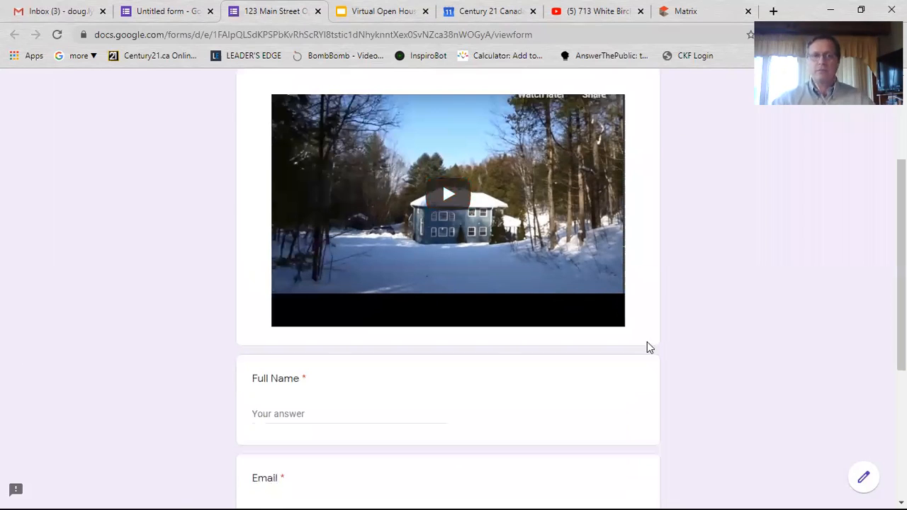
pyautogui.scroll(2, 664, 227)
pyautogui.scroll(-1, 624, 300)
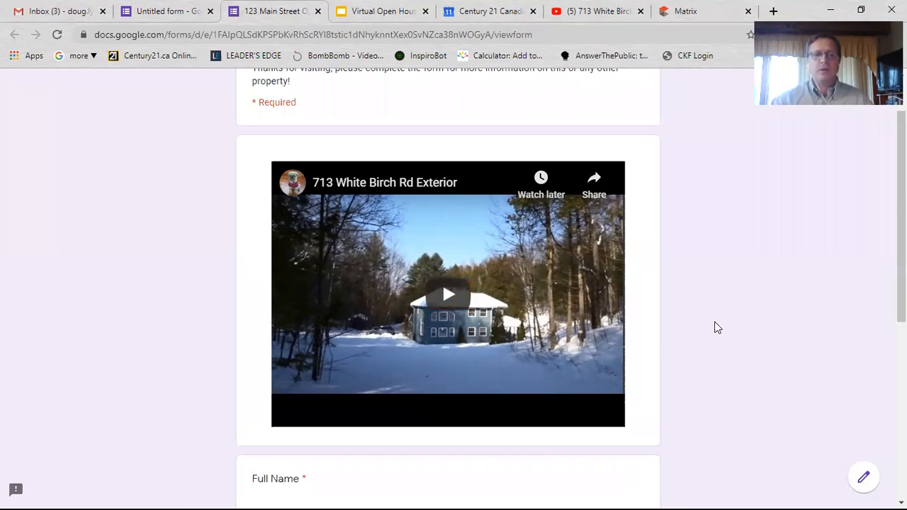
pyautogui.scroll(-3, 680, 333)
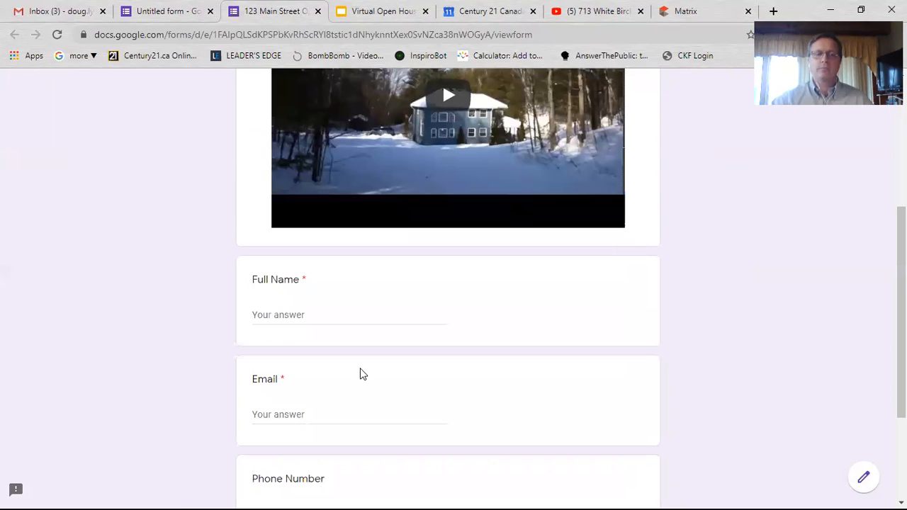
pyautogui.scroll(-2, 209, 319)
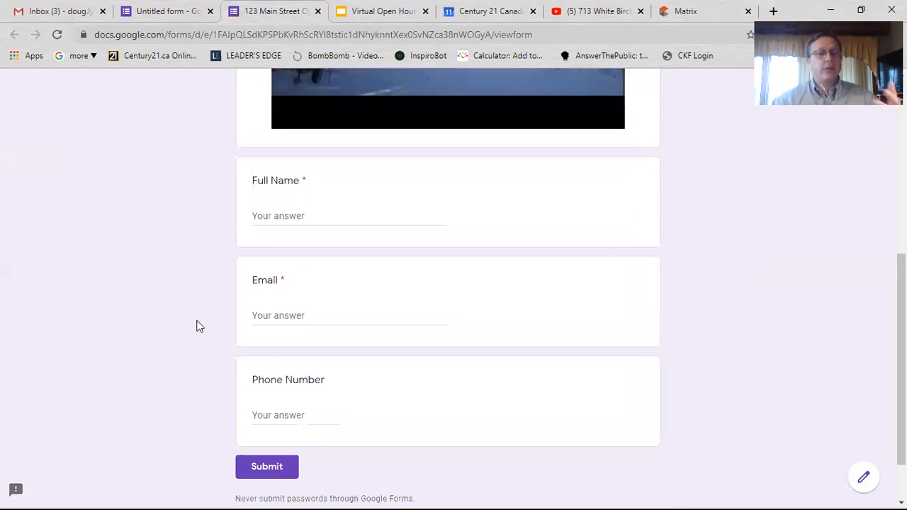
pyautogui.scroll(5, 185, 324)
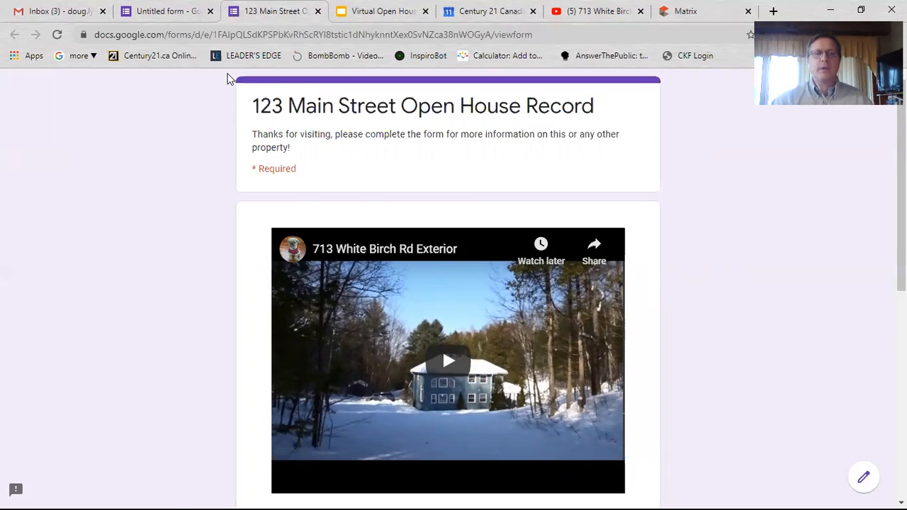
pyautogui.hotkey('ctrl', 'w')
pyautogui.scroll(-3, 83, 287)
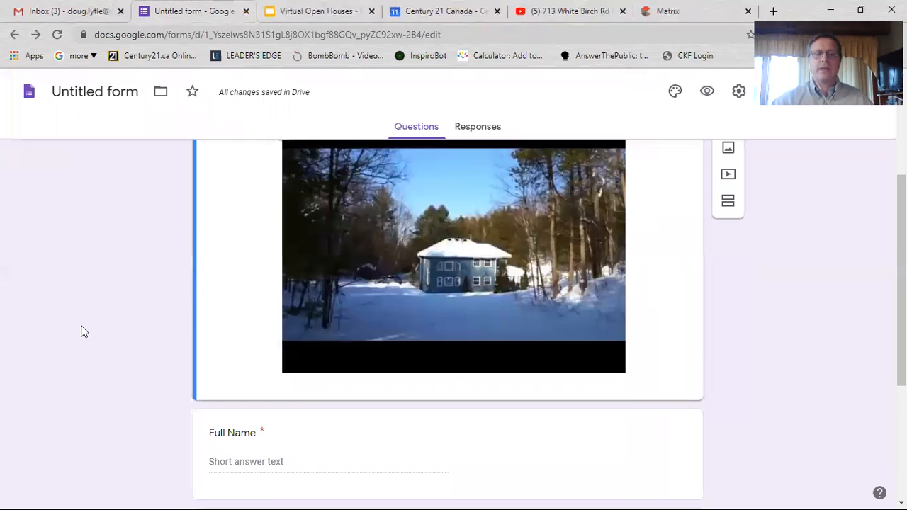
# - Remove the empty multiple-choice question that was added below the video
pyautogui.click(276, 376)
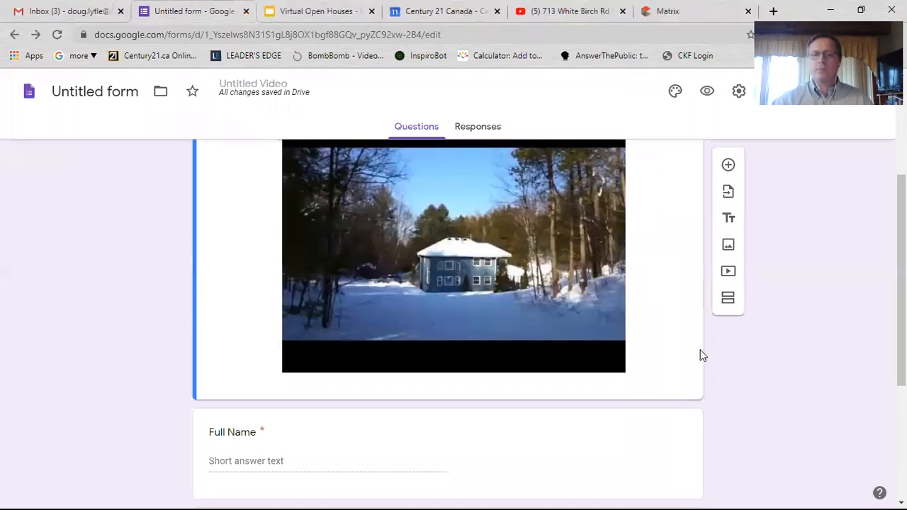
pyautogui.click(730, 166)
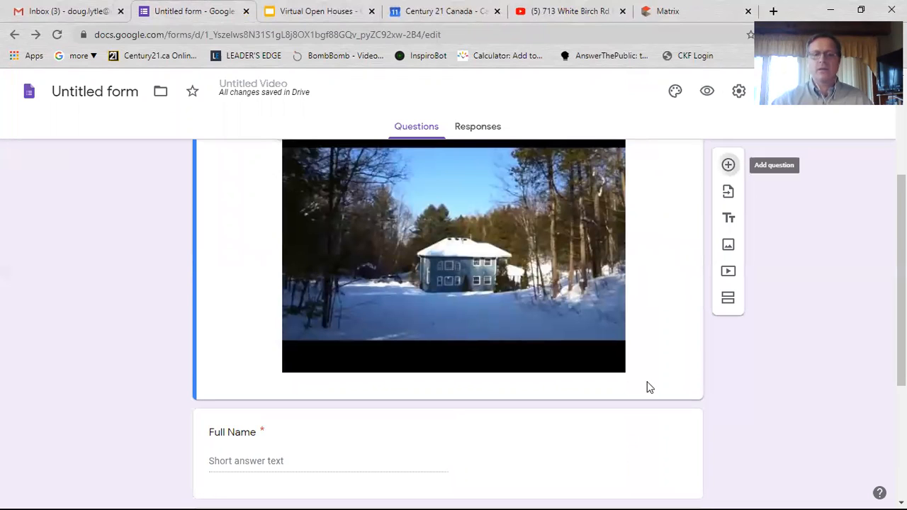
pyautogui.scroll(-3, 551, 352)
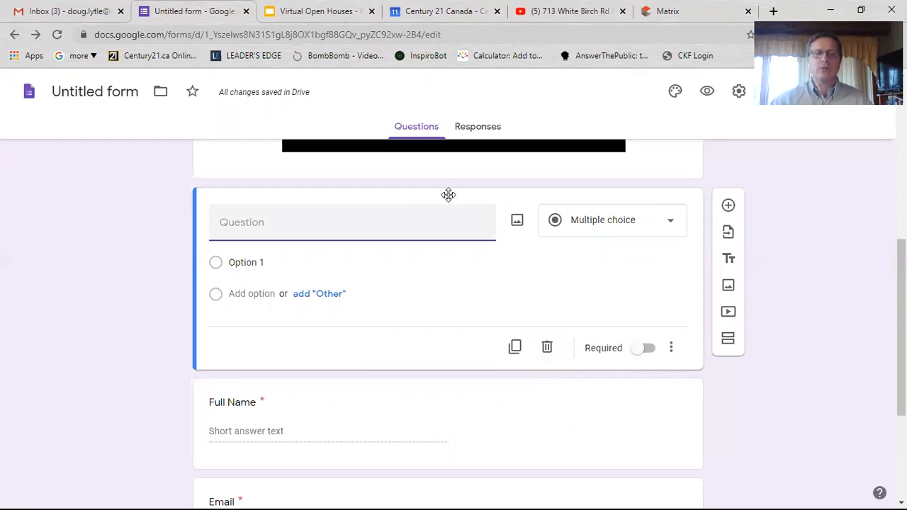
pyautogui.click(548, 348)
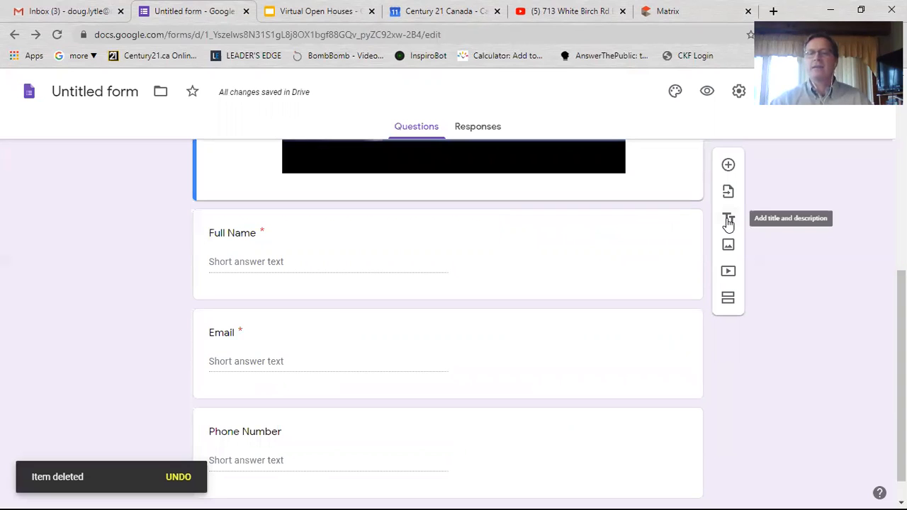
# - Add a title block named 'Overview' below the video and select its description field
pyautogui.click(728, 222)
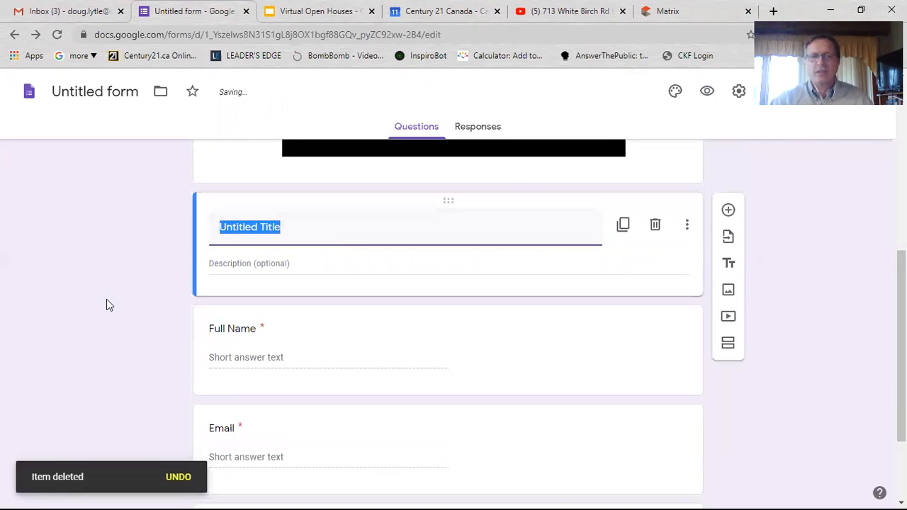
pyautogui.scroll(2, 107, 300)
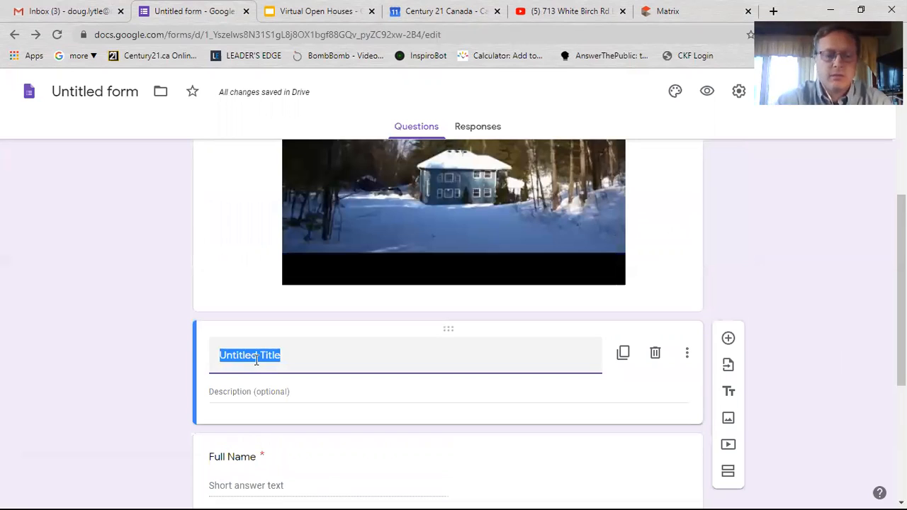
pyautogui.write('Overview')
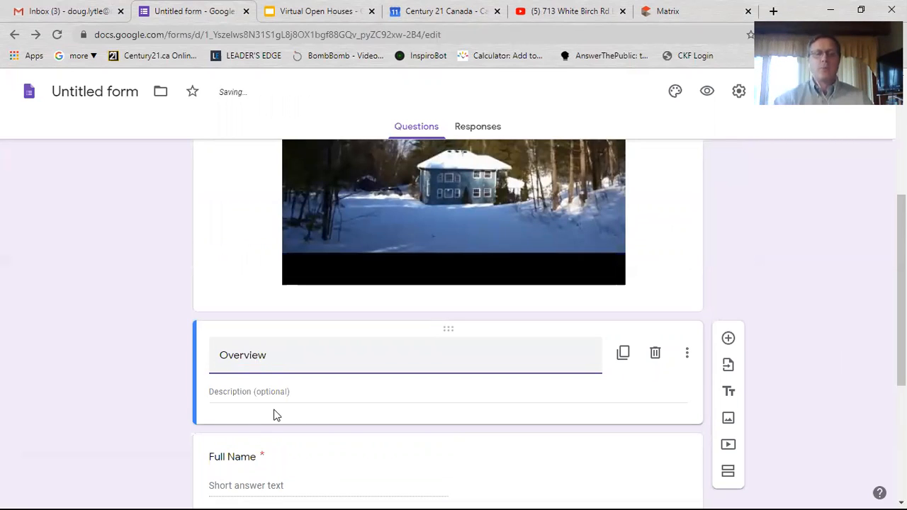
pyautogui.click(277, 392)
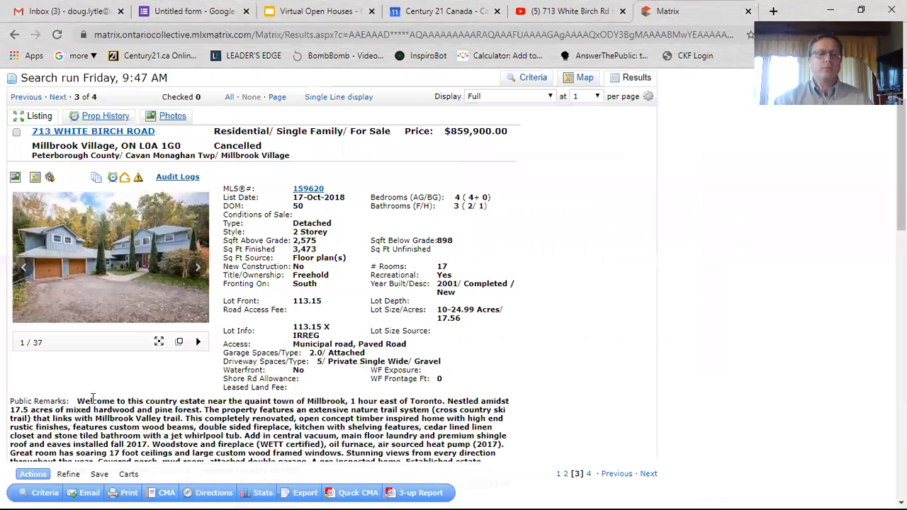
pyautogui.moveTo(77, 401); pyautogui.dragTo(293, 411)
pyautogui.scroll(-2, 52, 286)
pyautogui.click(88, 270)
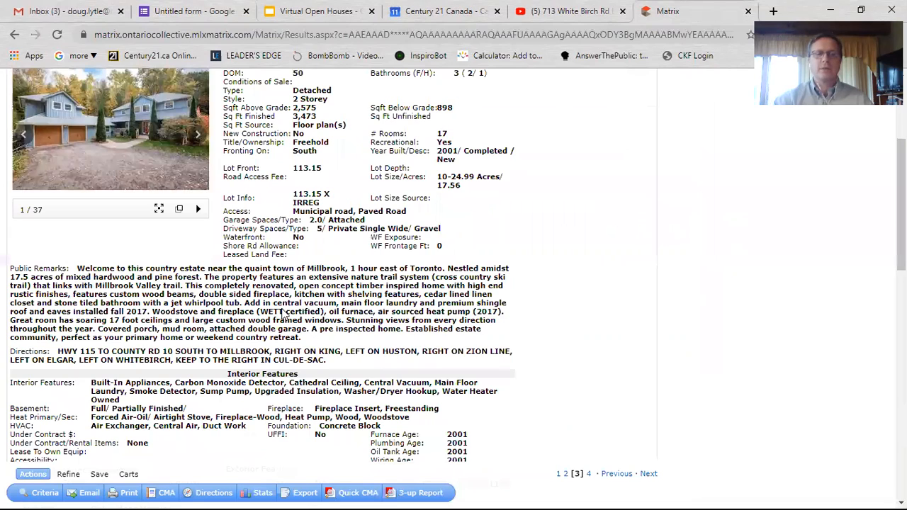
pyautogui.tripleClick(387, 272)
pyautogui.hotkey('ctrl', 'c')
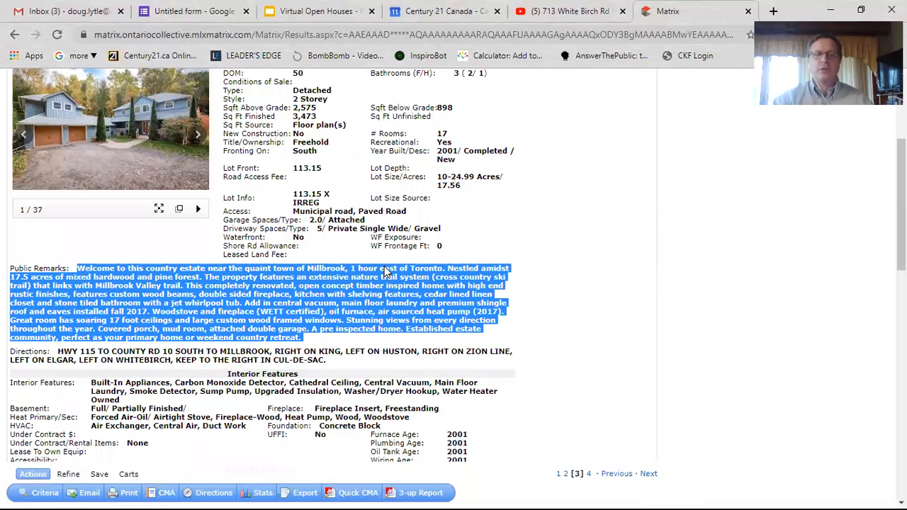
pyautogui.hotkey('ctrl', '2')
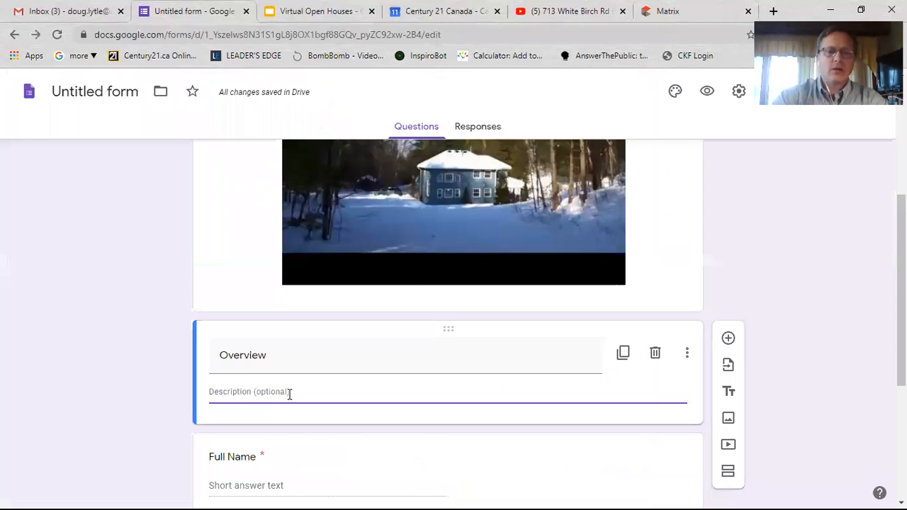
# - Paste the Public Remarks into the Overview description, then preview the form as respondents see it
pyautogui.hotkey('ctrl', 'v')
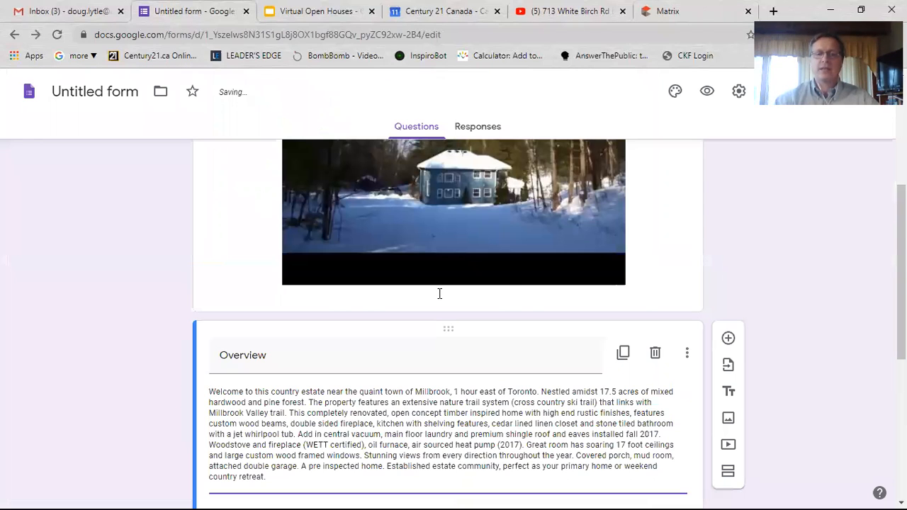
pyautogui.scroll(-2, 439, 293)
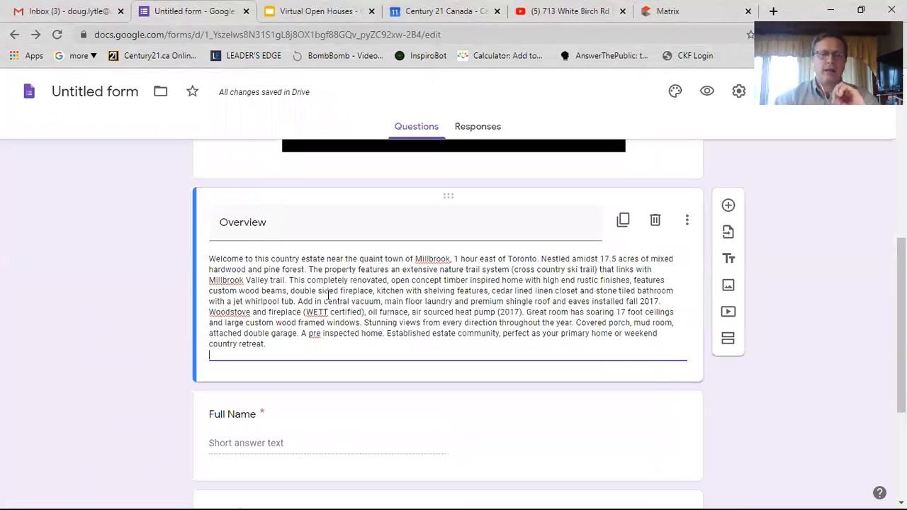
pyautogui.click(780, 416)
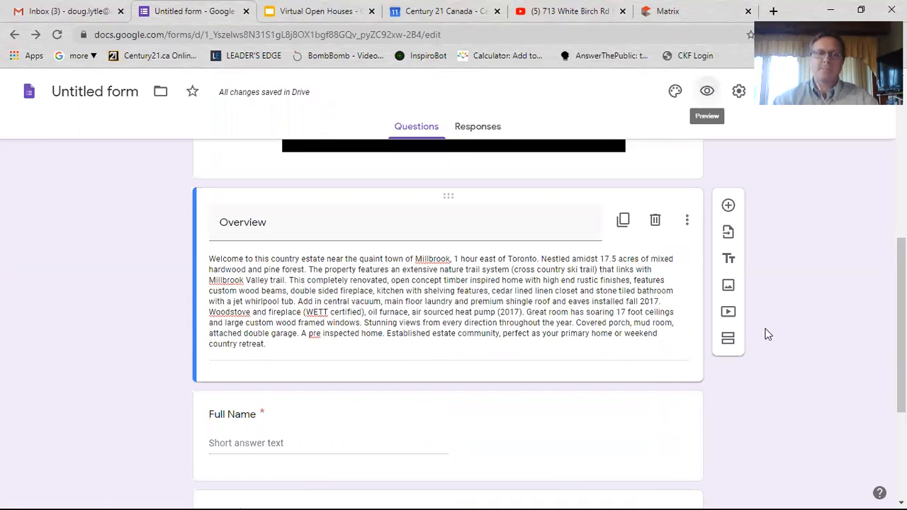
pyautogui.click(708, 91)
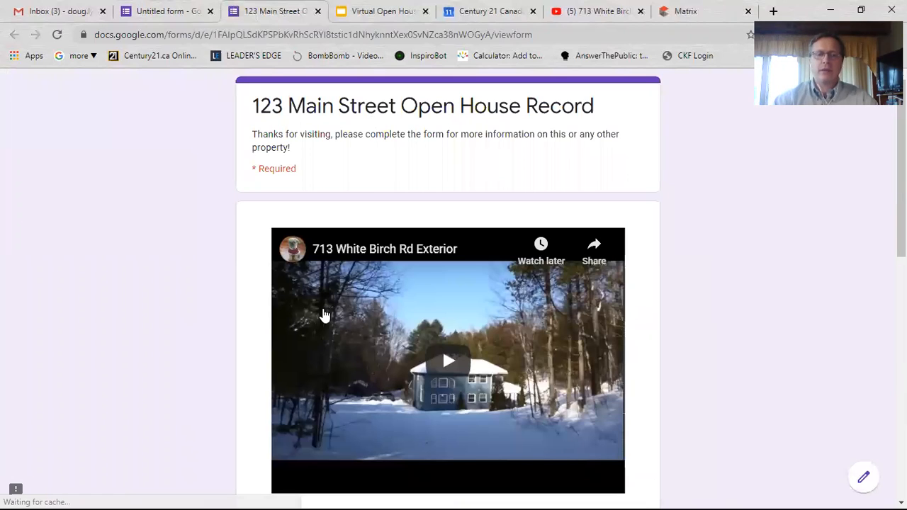
# - Scroll the preview down to the Submit button and back, then close the preview tab
pyautogui.scroll(-4, 507, 334)
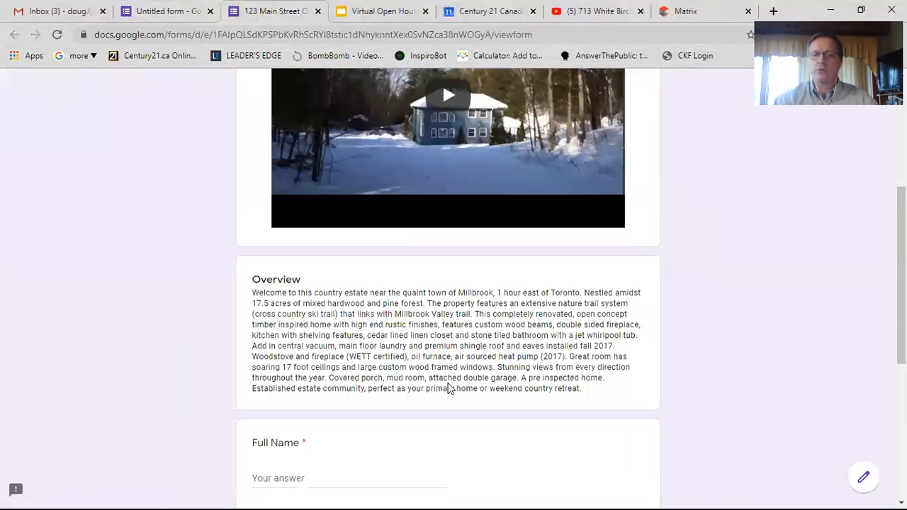
pyautogui.scroll(-3, 290, 316)
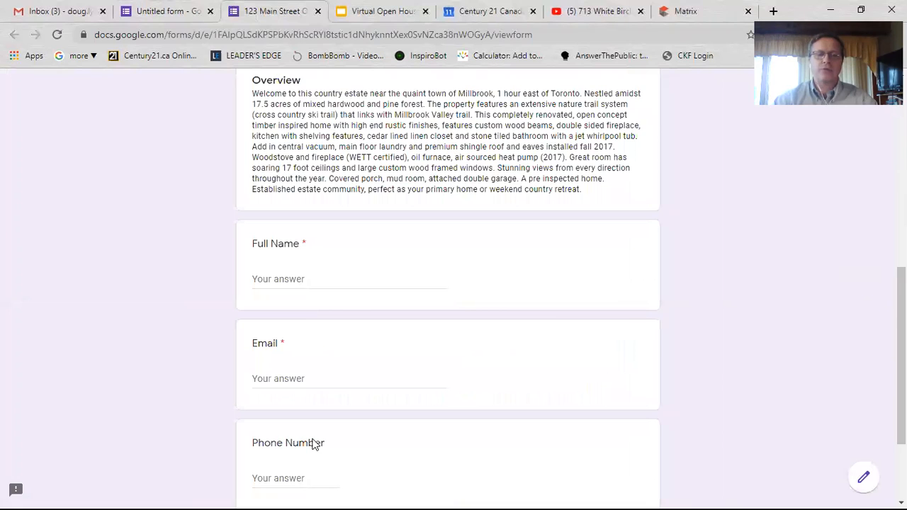
pyautogui.scroll(-2, 296, 236)
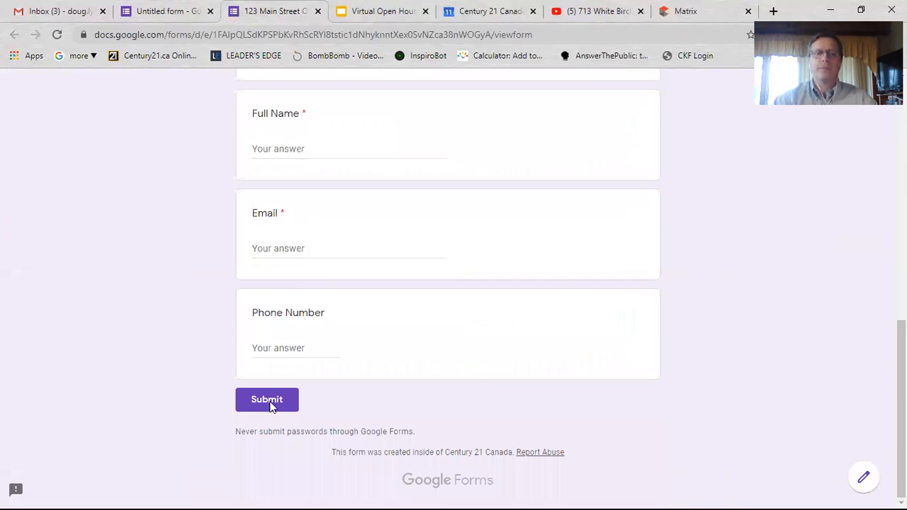
pyautogui.scroll(5, 220, 345)
pyautogui.scroll(2, 206, 239)
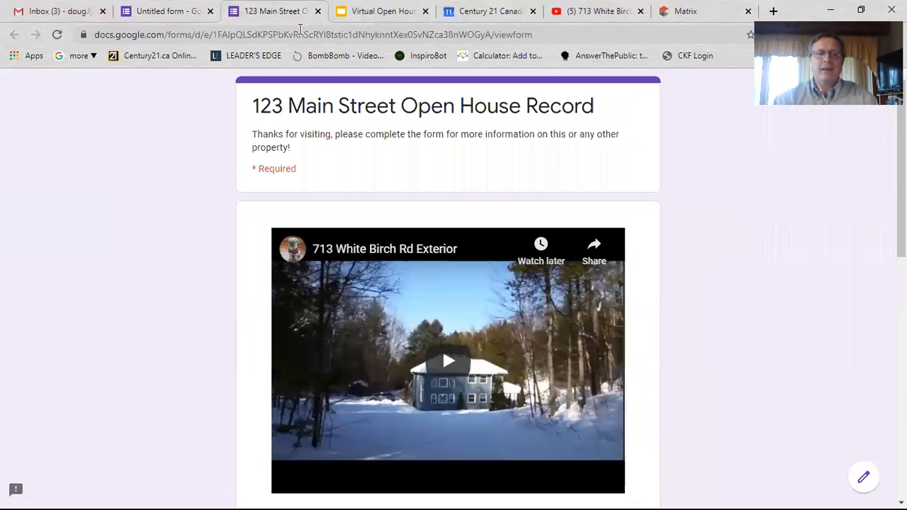
pyautogui.hotkey('ctrl', 'w')
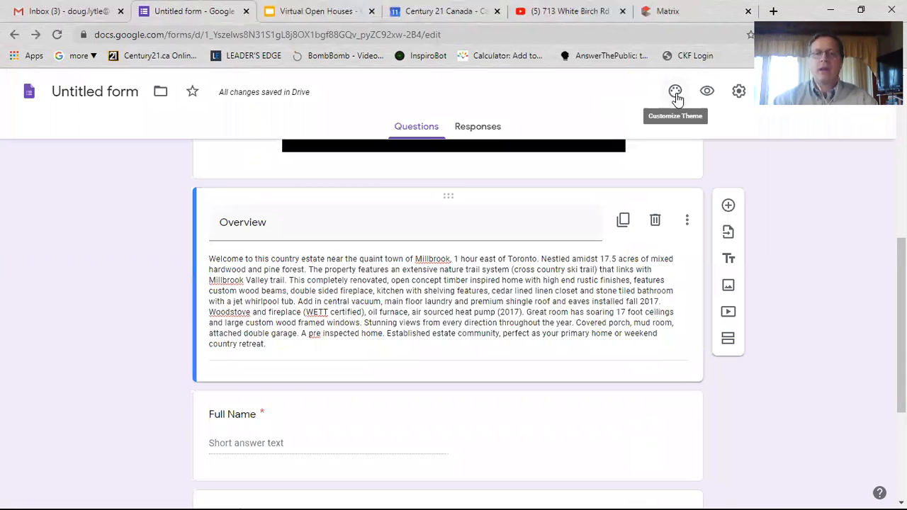
# - Apply an orange theme colour to the form and close the theme options
pyautogui.click(676, 95)
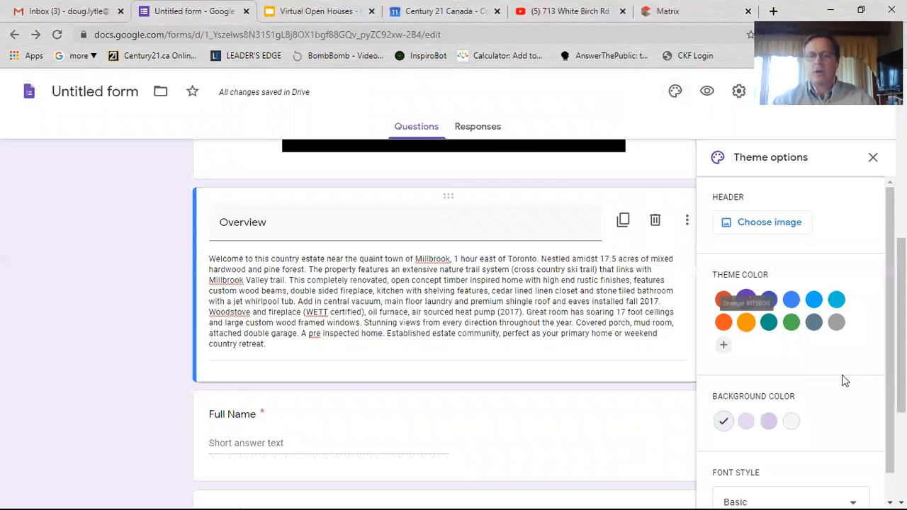
pyautogui.click(746, 322)
pyautogui.scroll(-1, 752, 333)
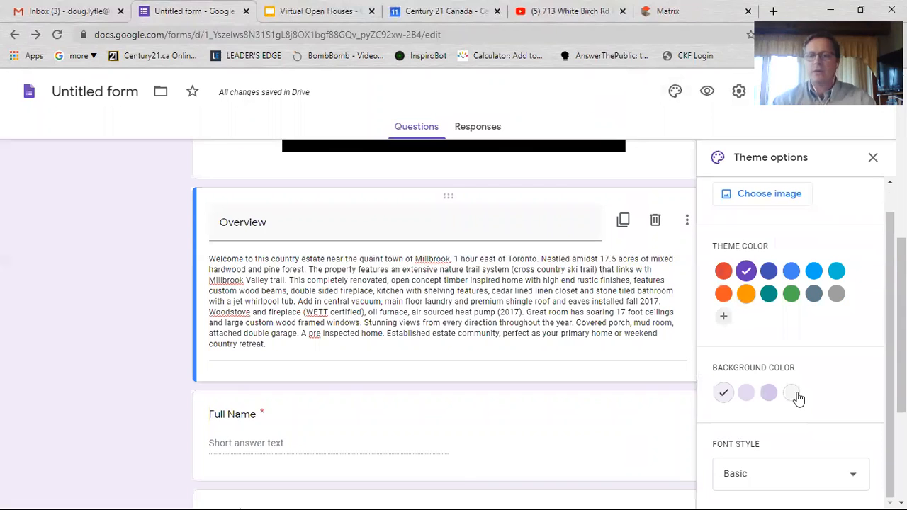
pyautogui.scroll(6, 351, 197)
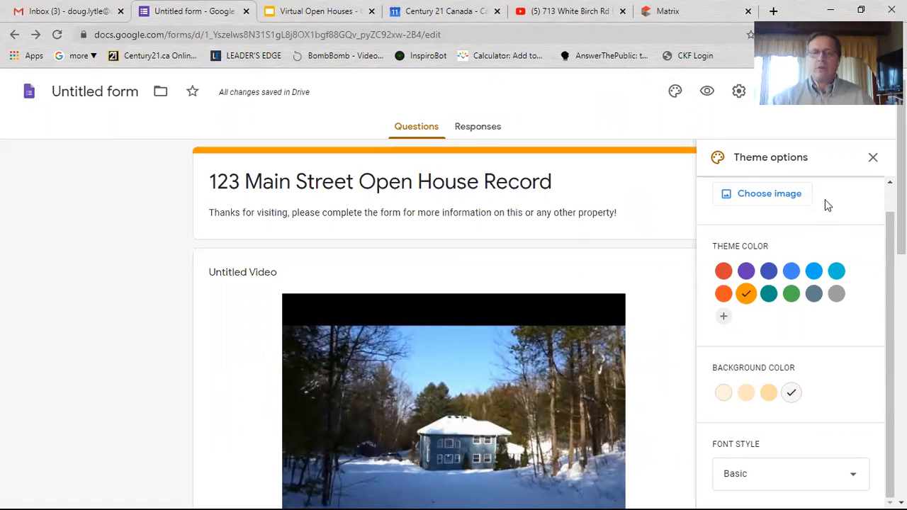
pyautogui.click(873, 159)
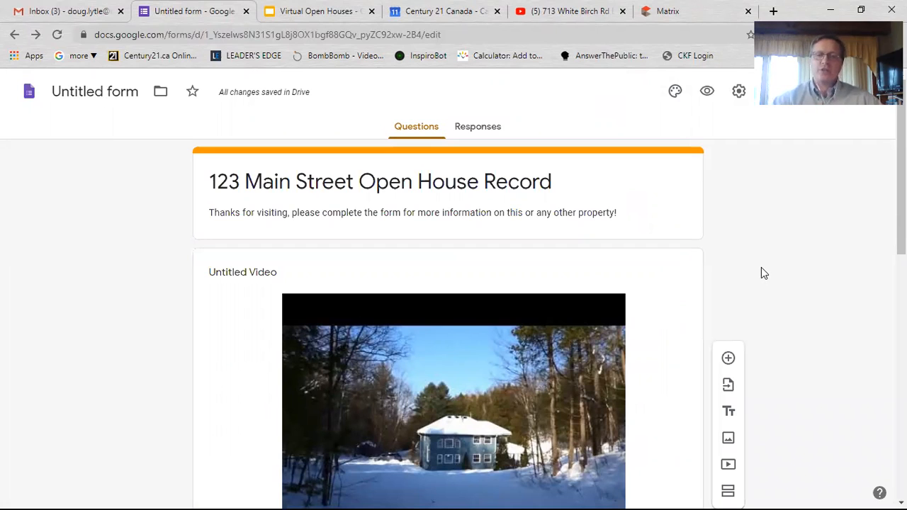
pyautogui.click(738, 94)
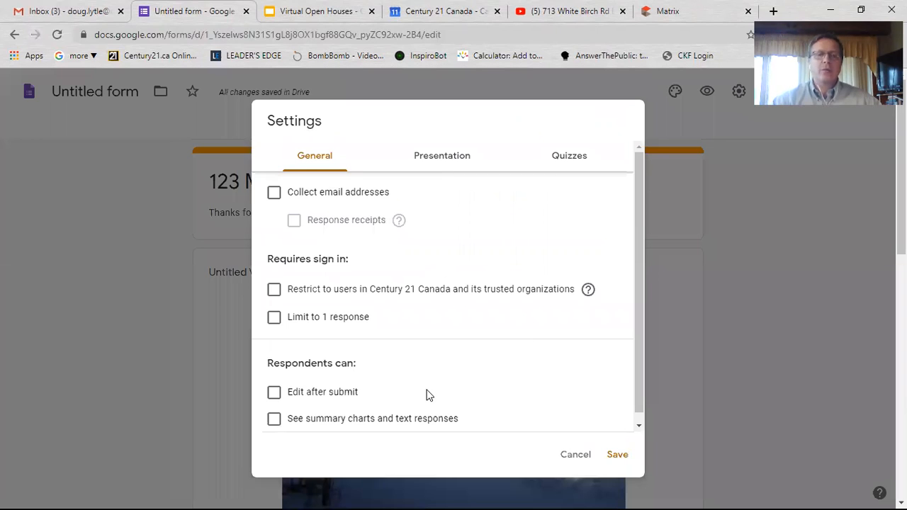
pyautogui.click(439, 154)
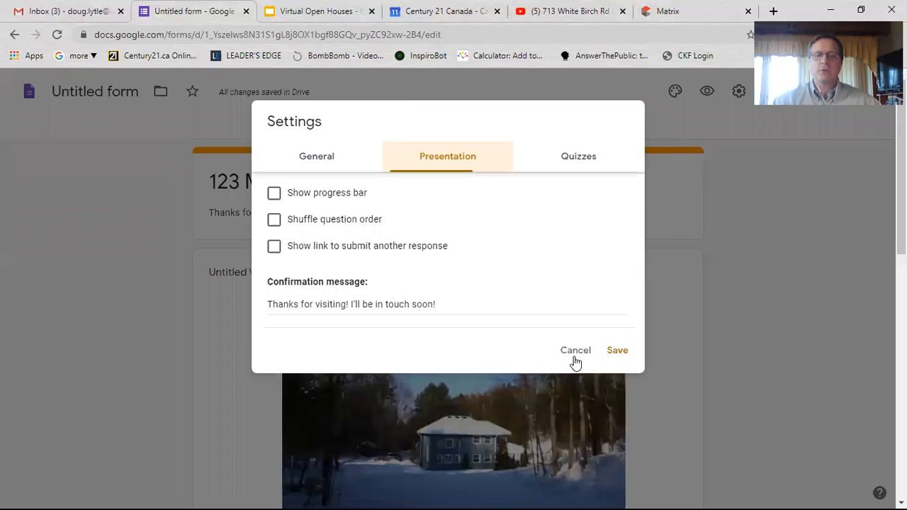
pyautogui.click(745, 260)
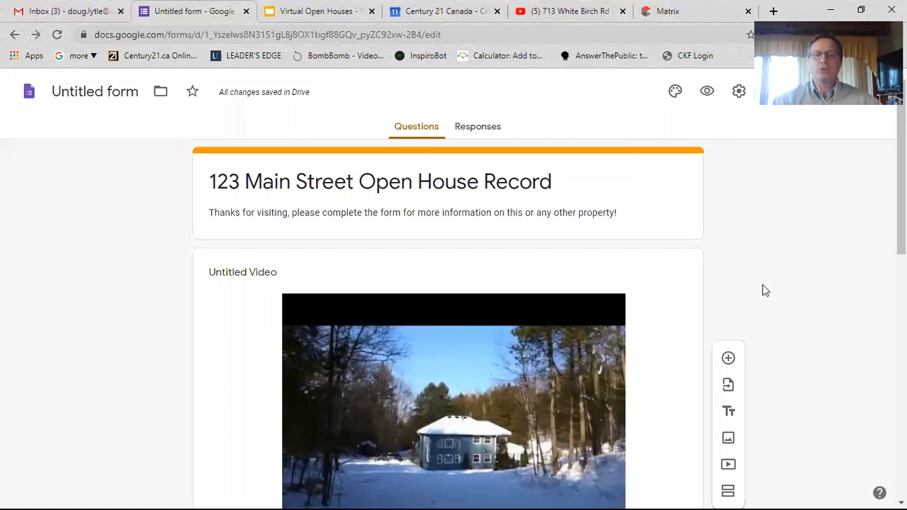
pyautogui.scroll(-5, 764, 290)
pyautogui.scroll(-3, 771, 337)
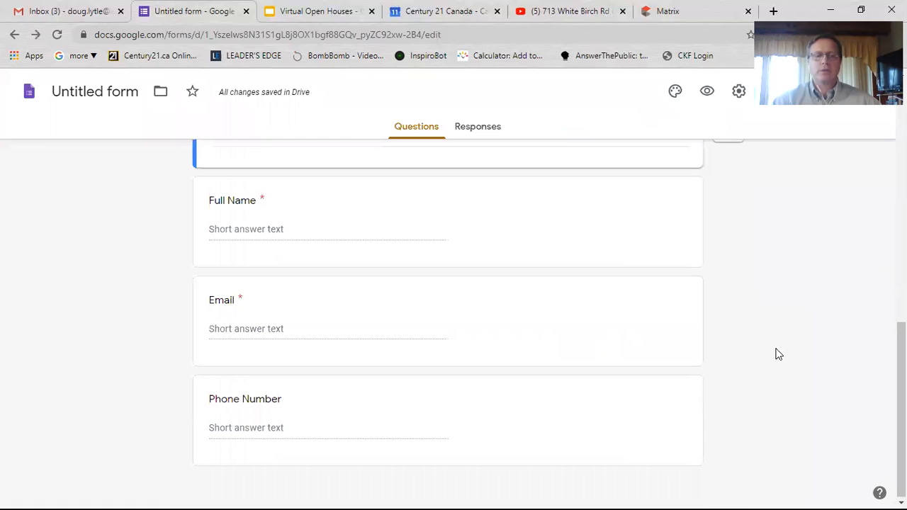
pyautogui.scroll(5, 31, 181)
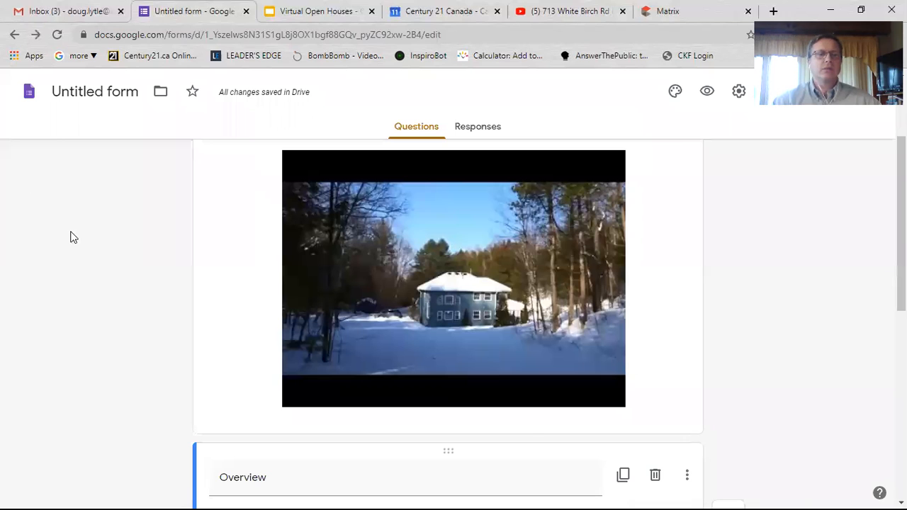
pyautogui.scroll(3, 168, 109)
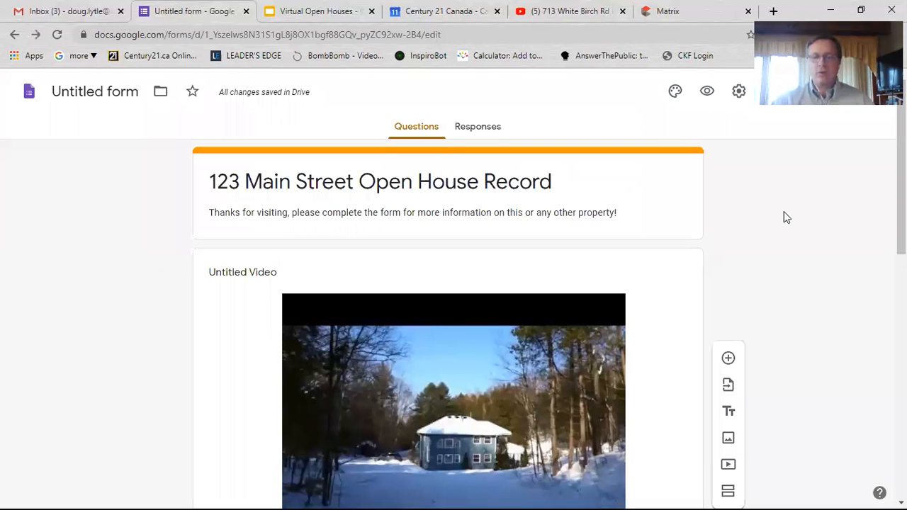
pyautogui.click(324, 35)
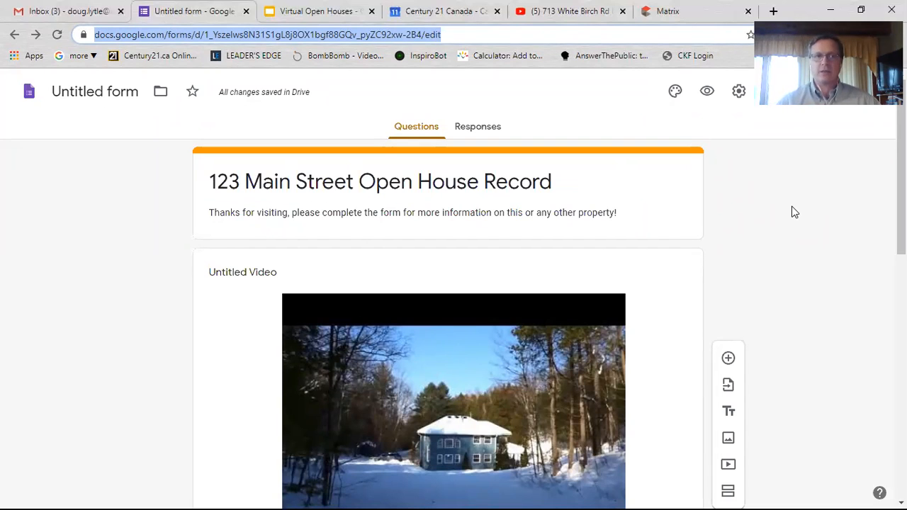
pyautogui.scroll(-5, 791, 288)
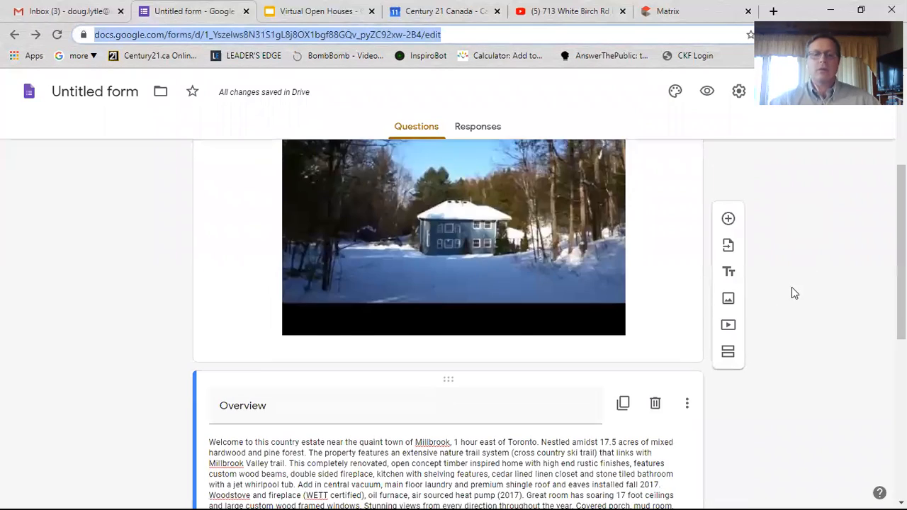
pyautogui.scroll(-3, 770, 339)
pyautogui.scroll(6, 762, 352)
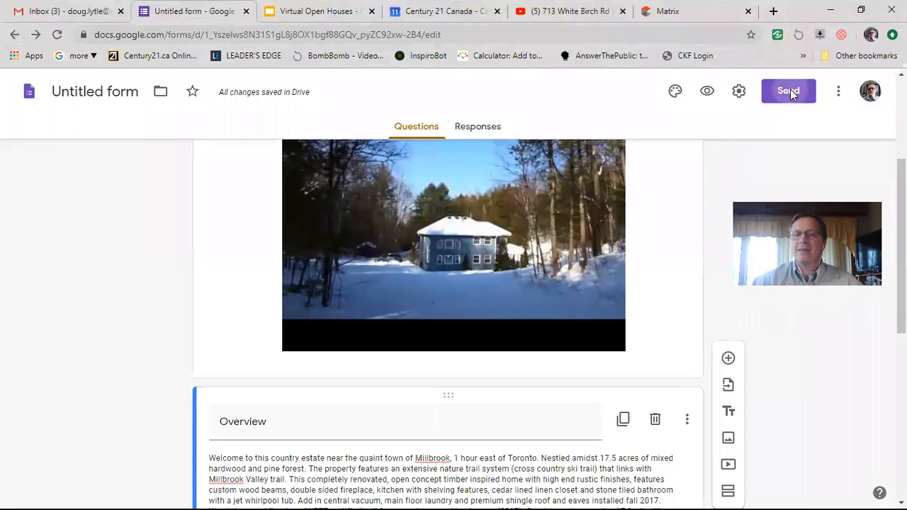
# - Enable Shorten URL on the Send form Link tab and copy the short respondent link
pyautogui.click(789, 91)
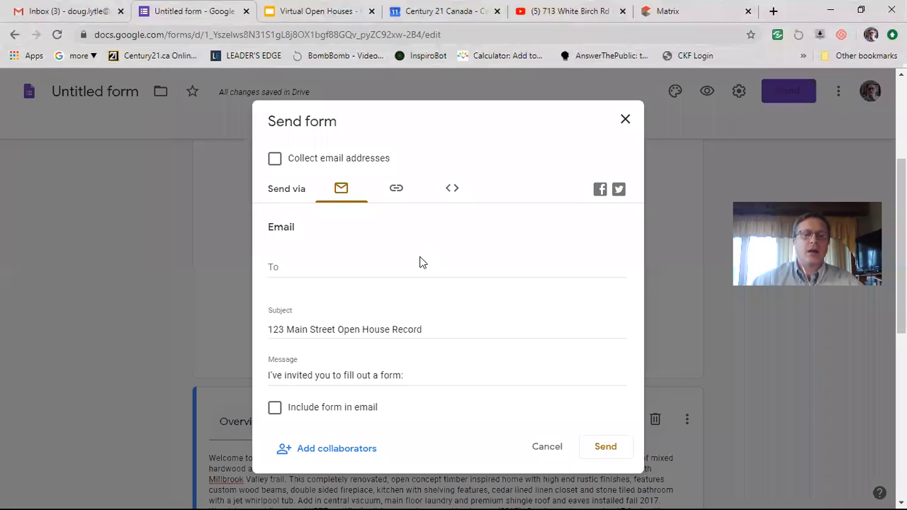
pyautogui.click(396, 188)
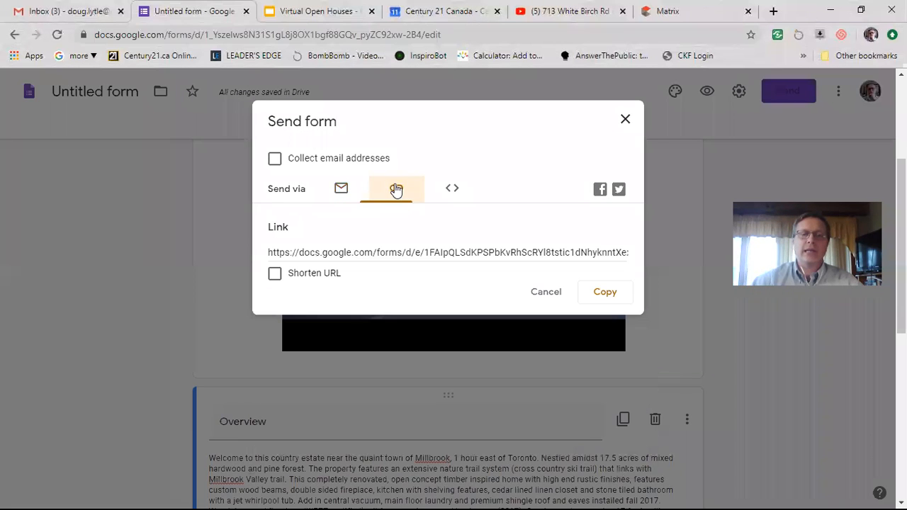
pyautogui.click(275, 278)
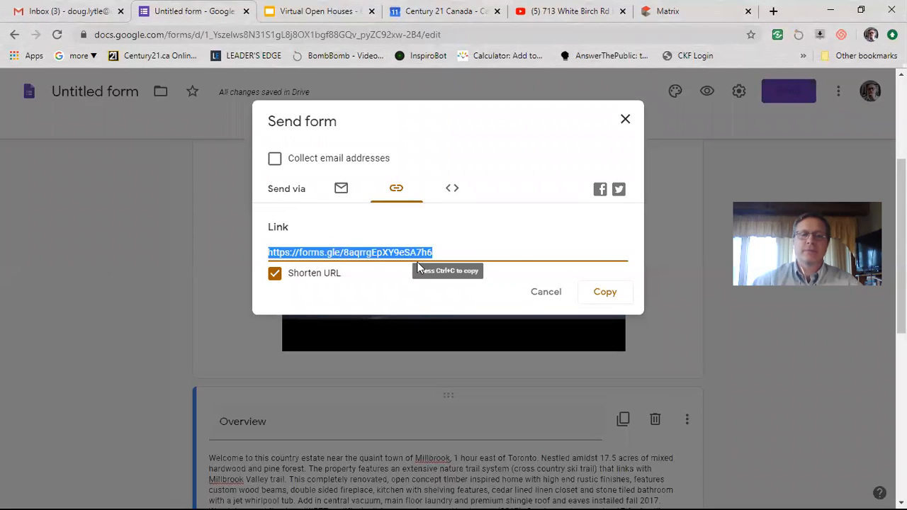
pyautogui.click(607, 292)
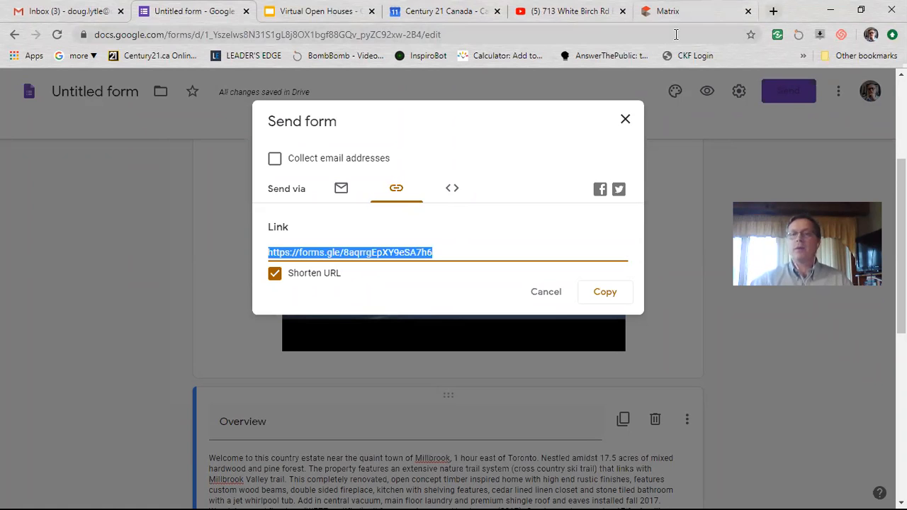
pyautogui.hotkey('ctrl', 't')
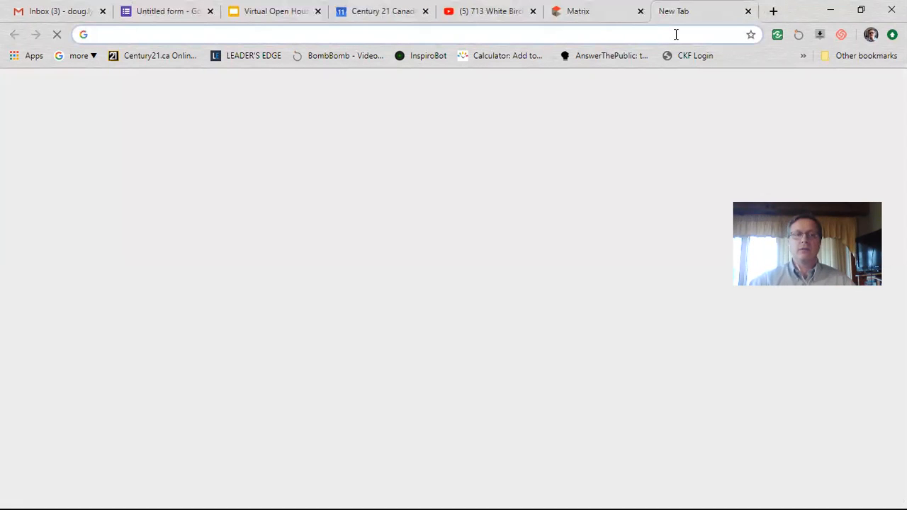
# - Load the pasted short link and scroll through the live orange-themed form
pyautogui.hotkey('ctrl', 'v')
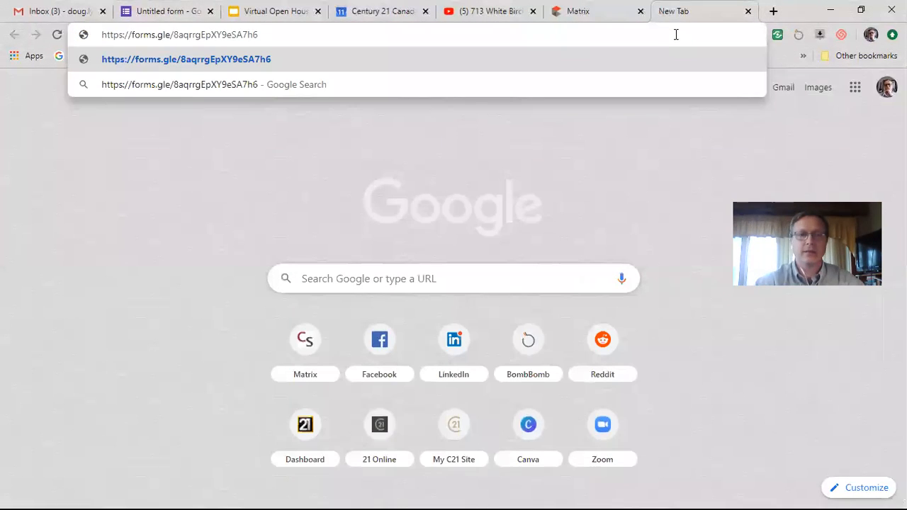
pyautogui.press('Return')
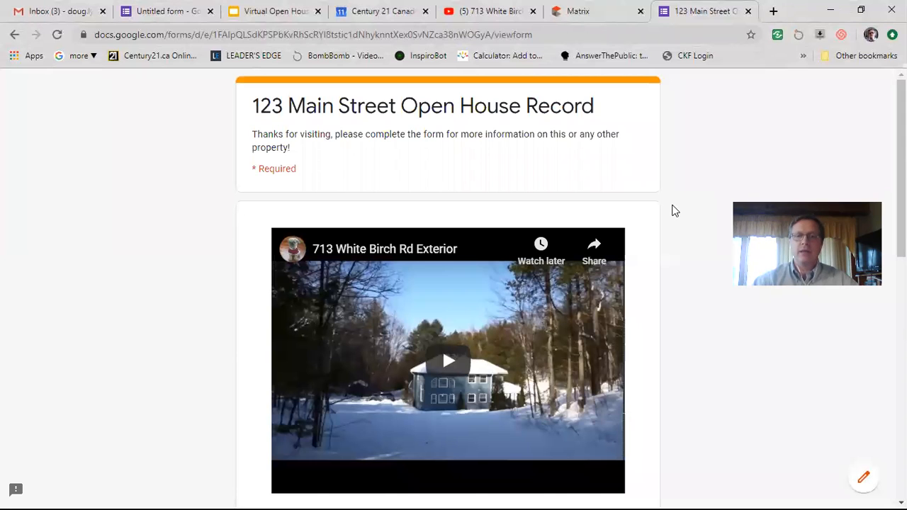
pyautogui.scroll(-4, 675, 210)
pyautogui.scroll(-4, 675, 216)
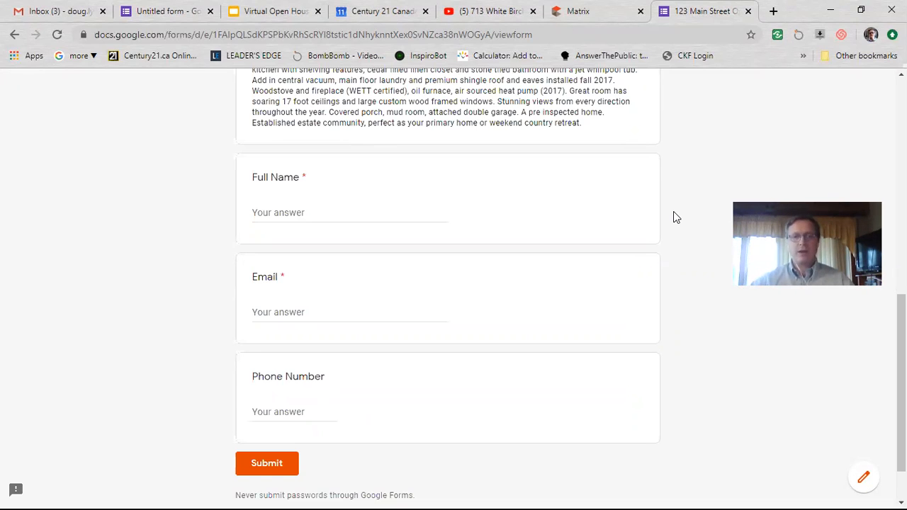
pyautogui.scroll(2, 613, 347)
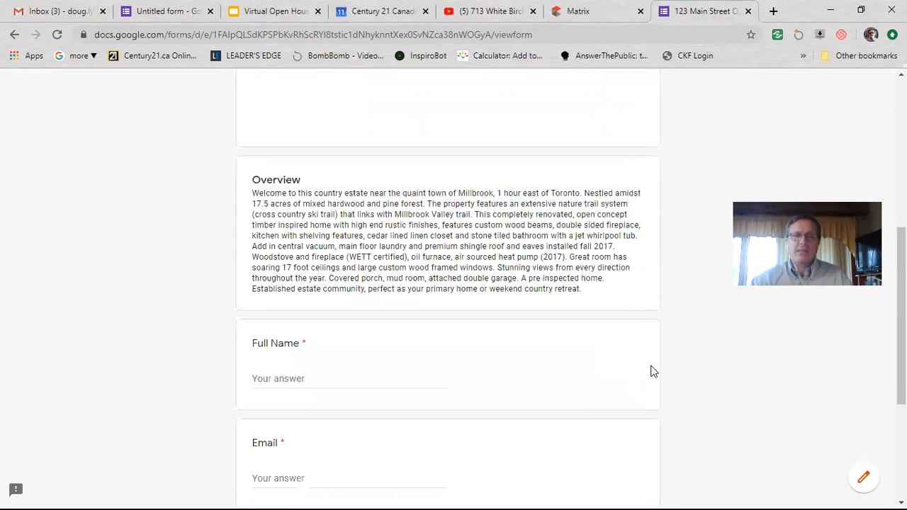
pyautogui.scroll(5, 650, 371)
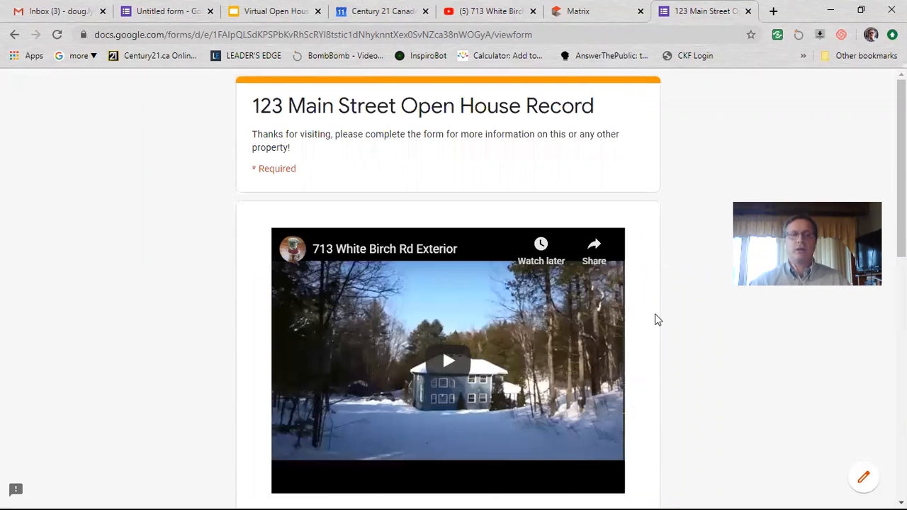